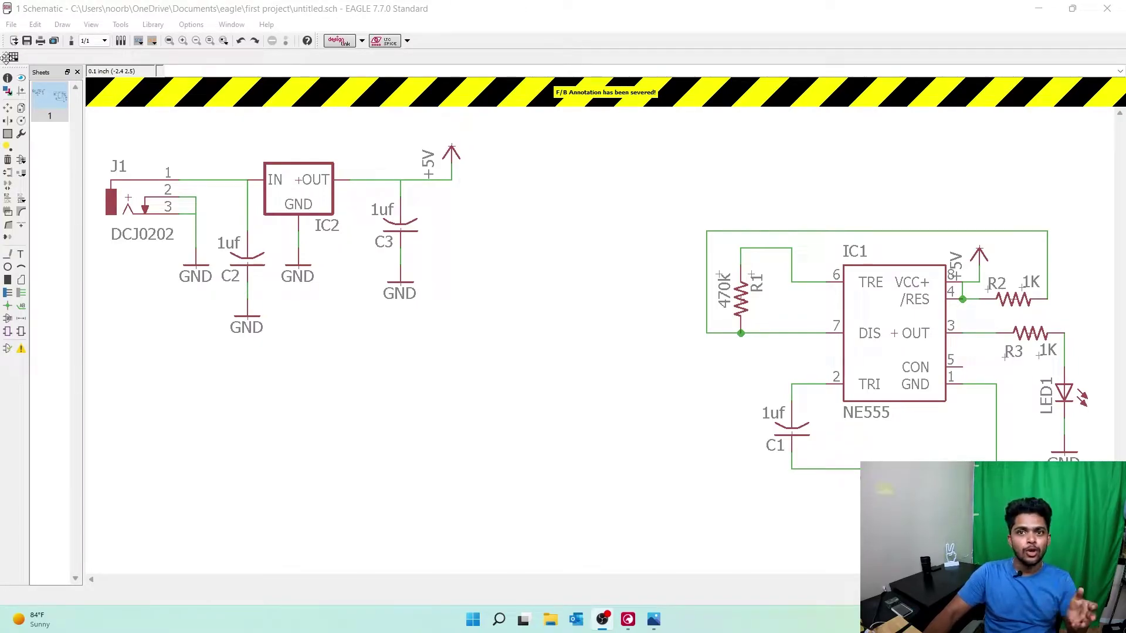
Save every modified LED-flasher project file with File > Save all
{"action": "left_click", "coordinate": [11, 24]}
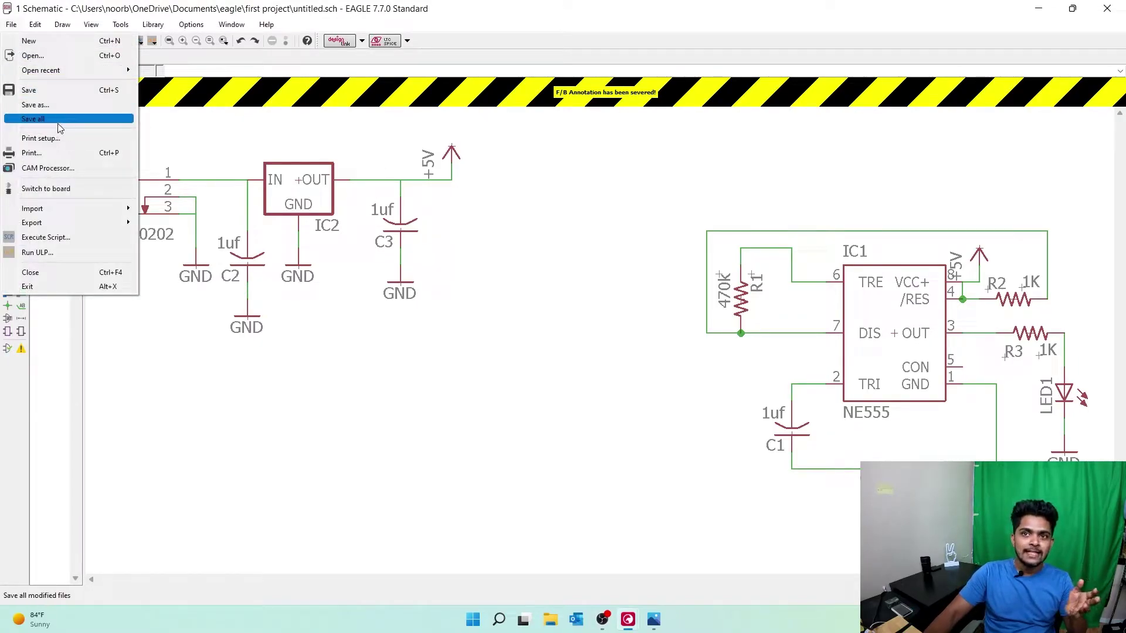
{"action": "left_click", "coordinate": [59, 121]}
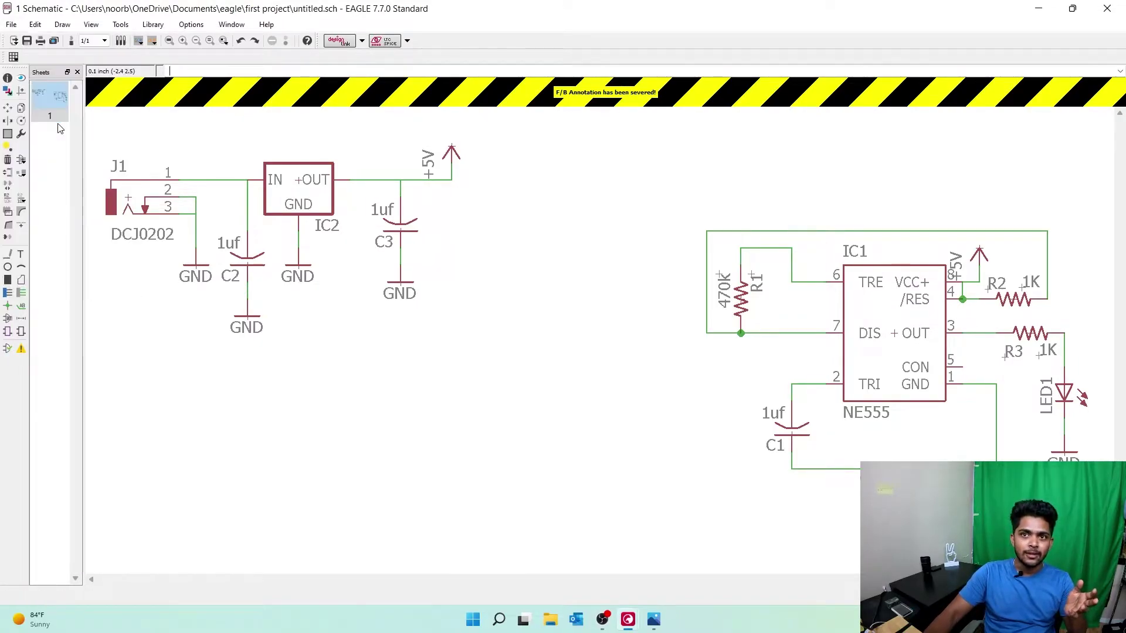
Generate untitled.brd from the schematic and maximize the board window
{"action": "left_click", "coordinate": [68, 42]}
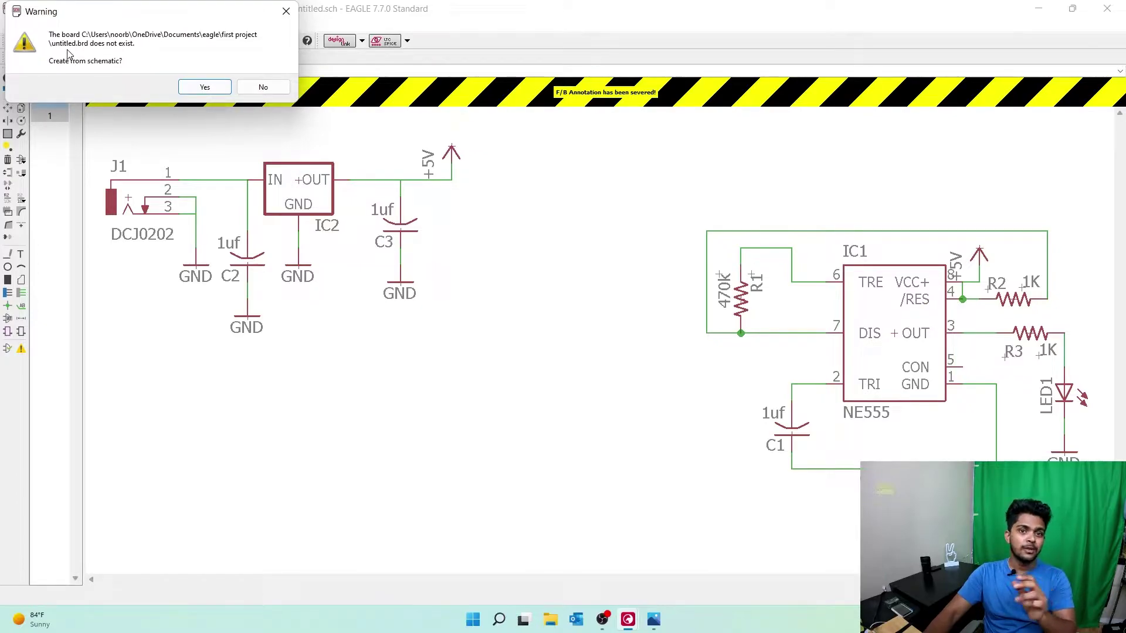
{"action": "left_click", "coordinate": [205, 86]}
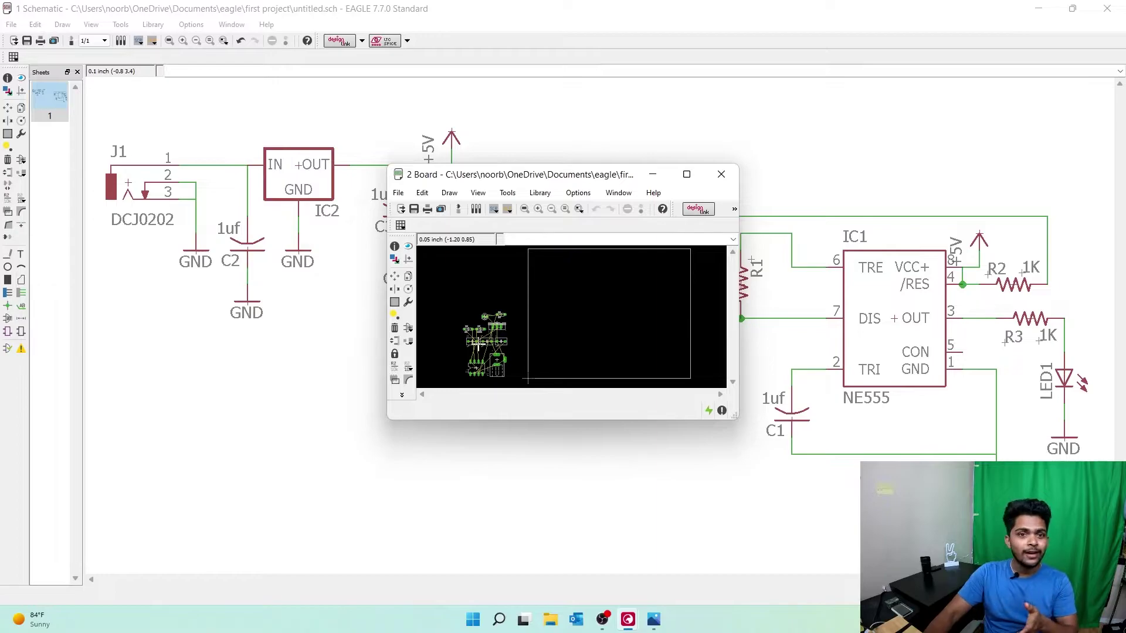
{"action": "left_click", "coordinate": [687, 174]}
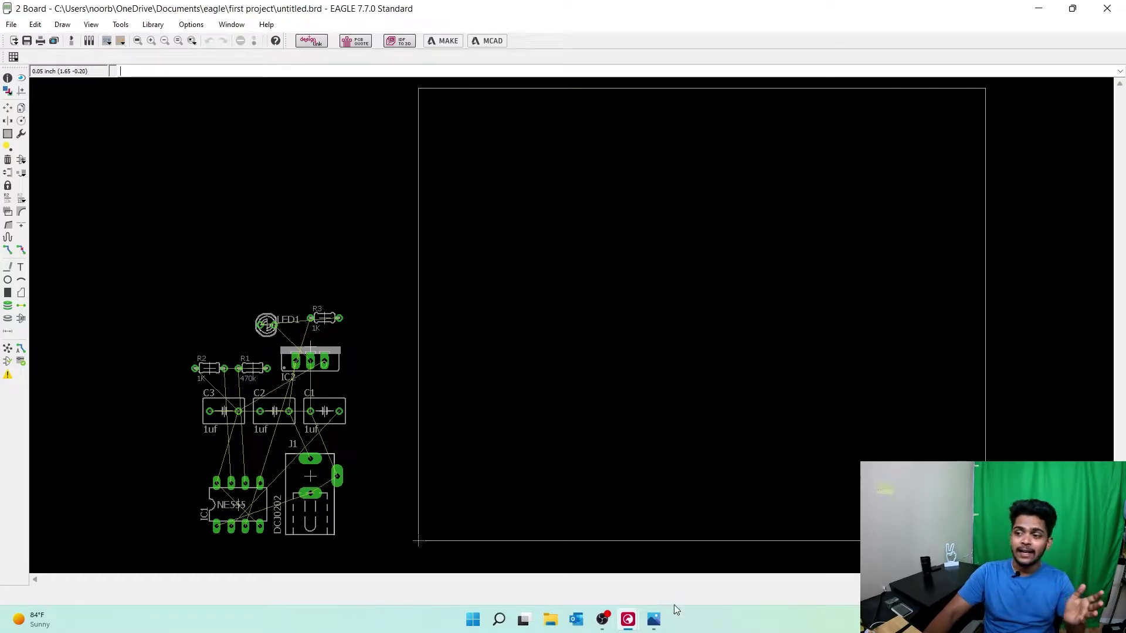
Switch to the schematic and back to the board, then close the Grid dialog unchanged
{"action": "mouse_move", "coordinate": [628, 619]}
{"action": "left_click", "coordinate": [627, 570]}
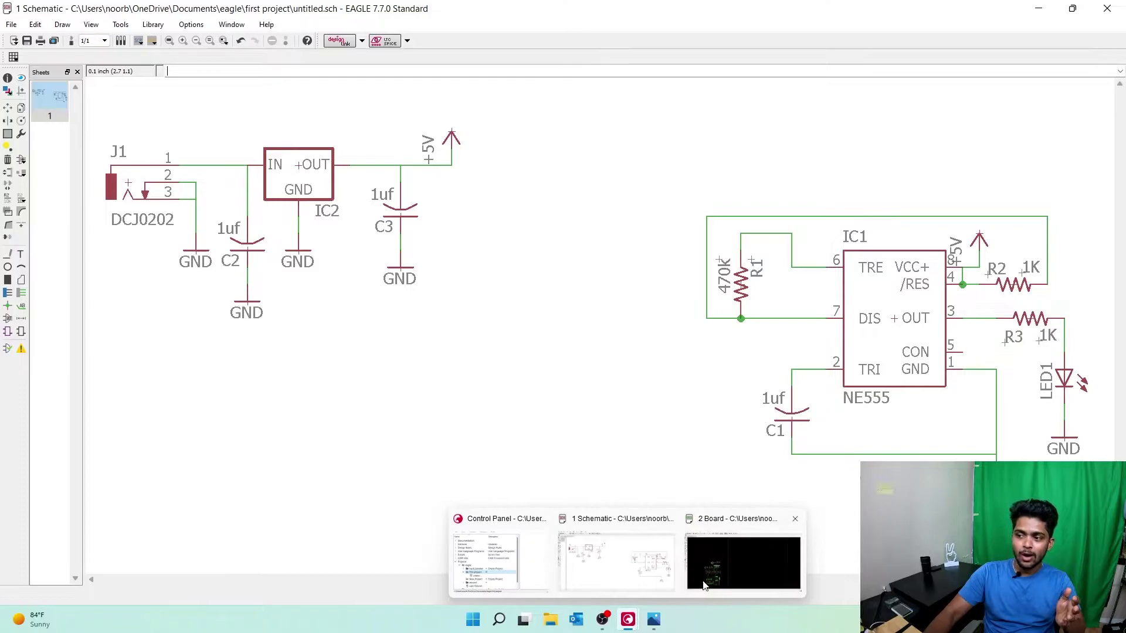
{"action": "left_click", "coordinate": [743, 560]}
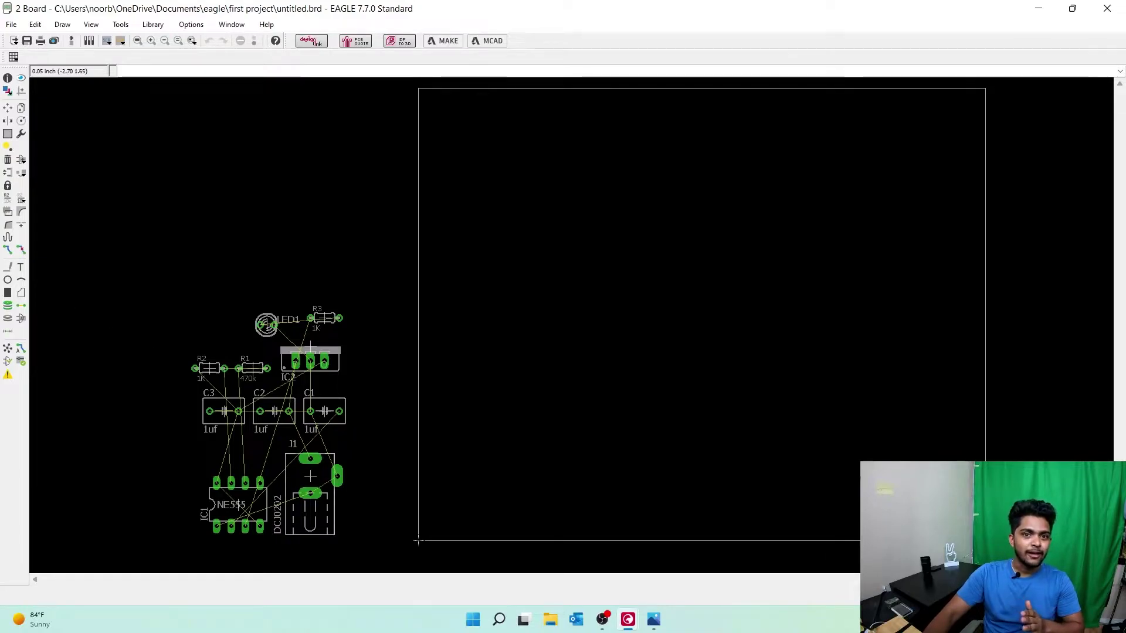
{"action": "left_click", "coordinate": [15, 57]}
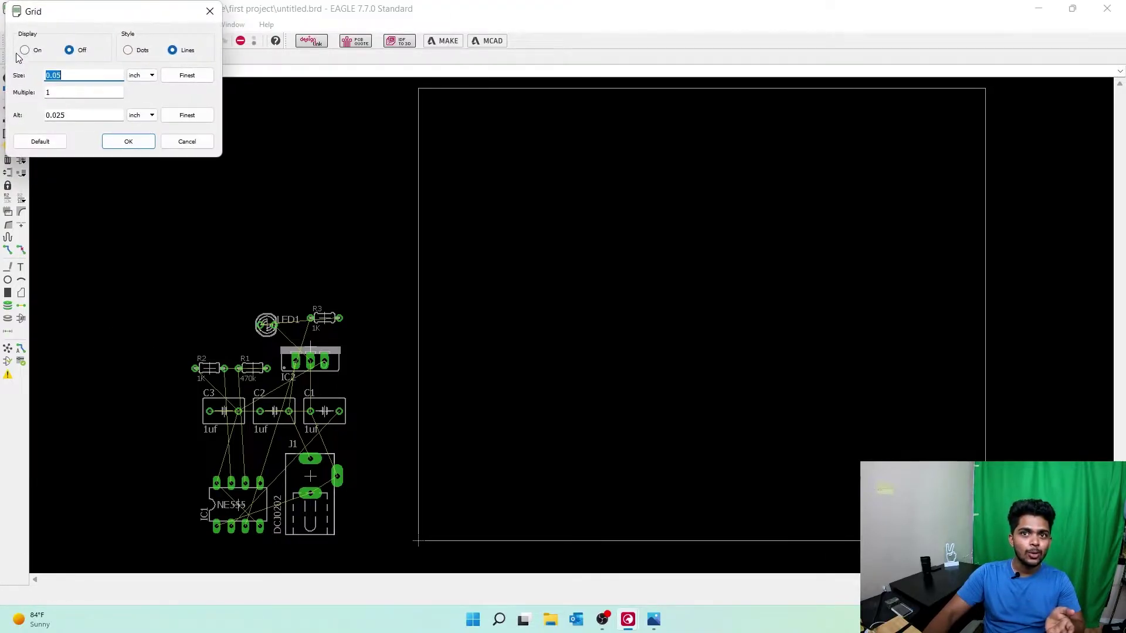
{"action": "left_click", "coordinate": [187, 142]}
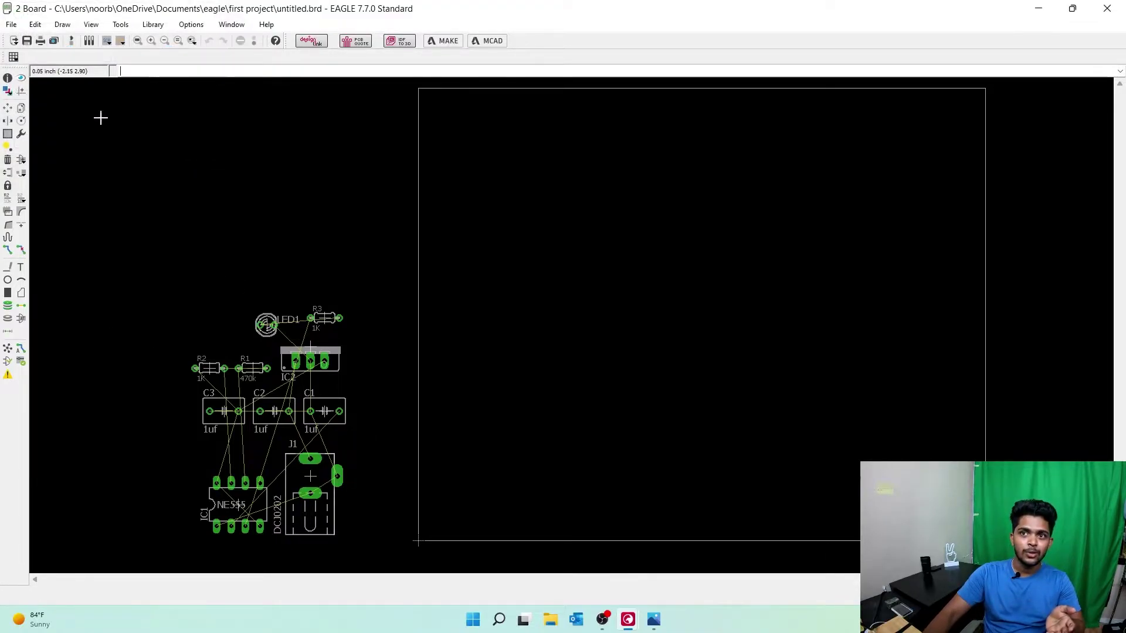
Set the board grid to 1 mm with grid display turned on
{"action": "left_click", "coordinate": [9, 59]}
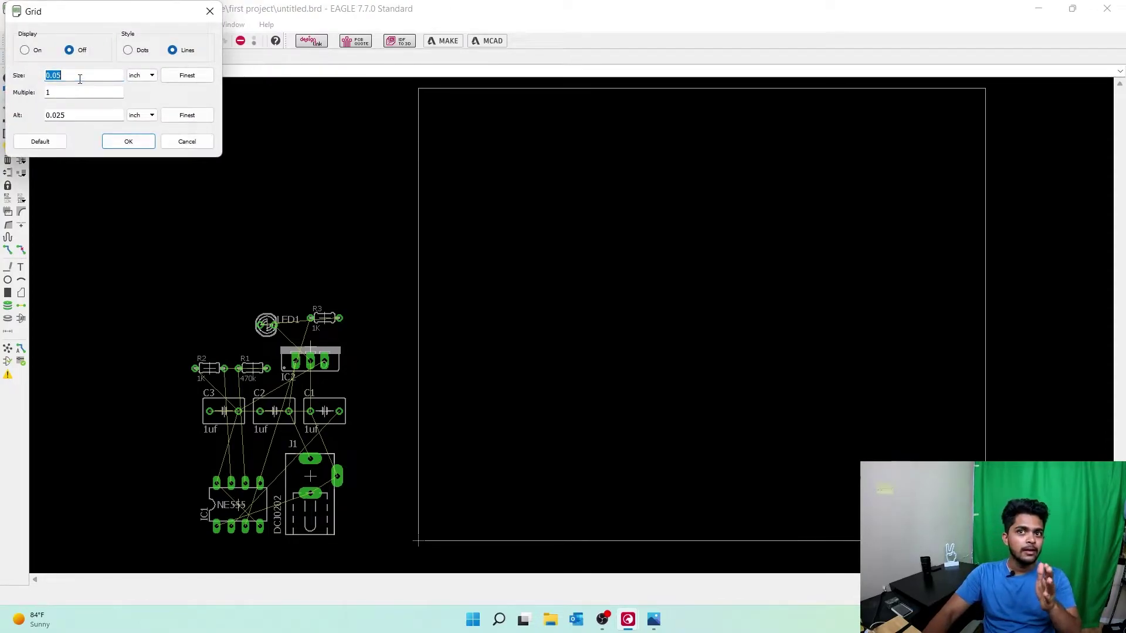
{"action": "left_click", "coordinate": [147, 75]}
{"action": "left_click", "coordinate": [136, 96]}
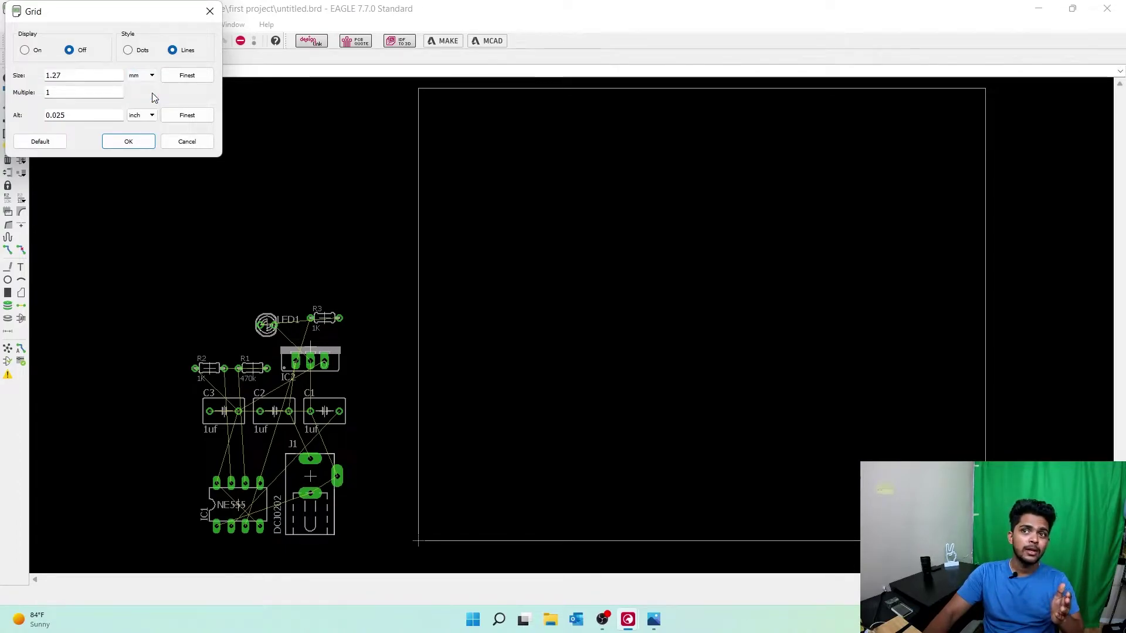
{"action": "double_click", "coordinate": [95, 79]}
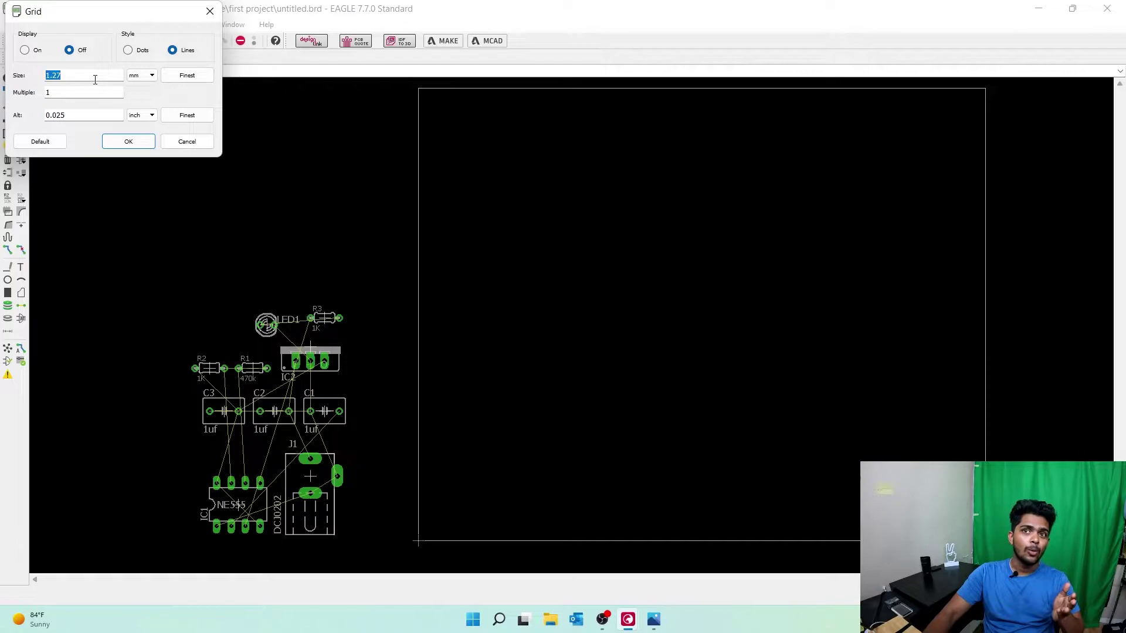
{"action": "type", "text": "0"}
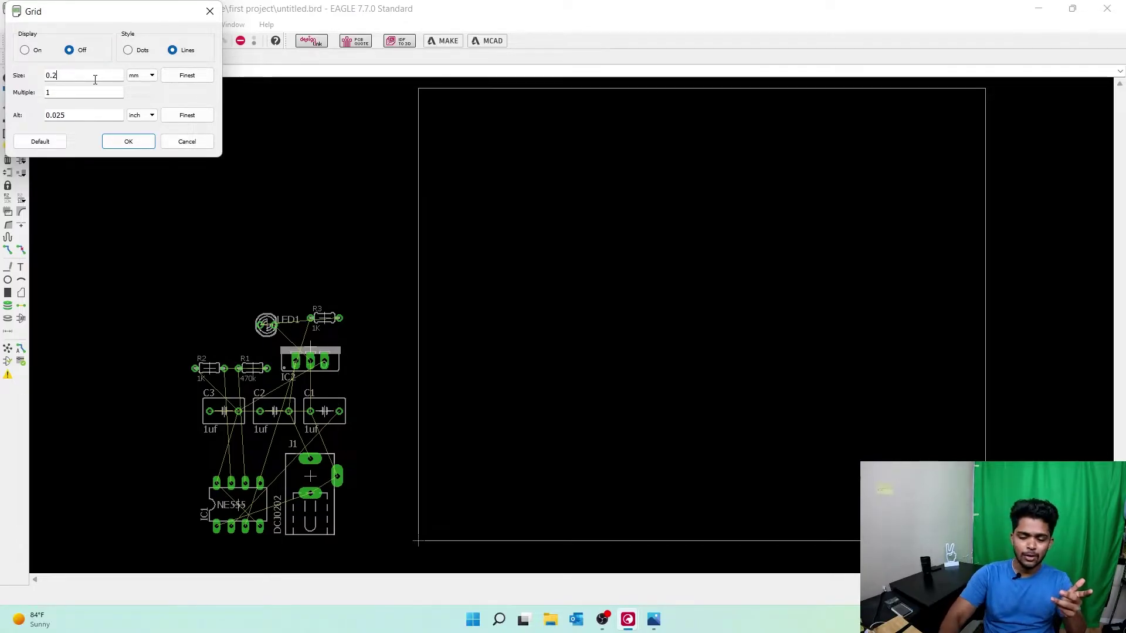
{"action": "key", "text": "BackSpace"}
{"action": "key", "text": "BackSpace"}
{"action": "key", "text": "BackSpace"}
{"action": "key", "text": "BackSpace"}
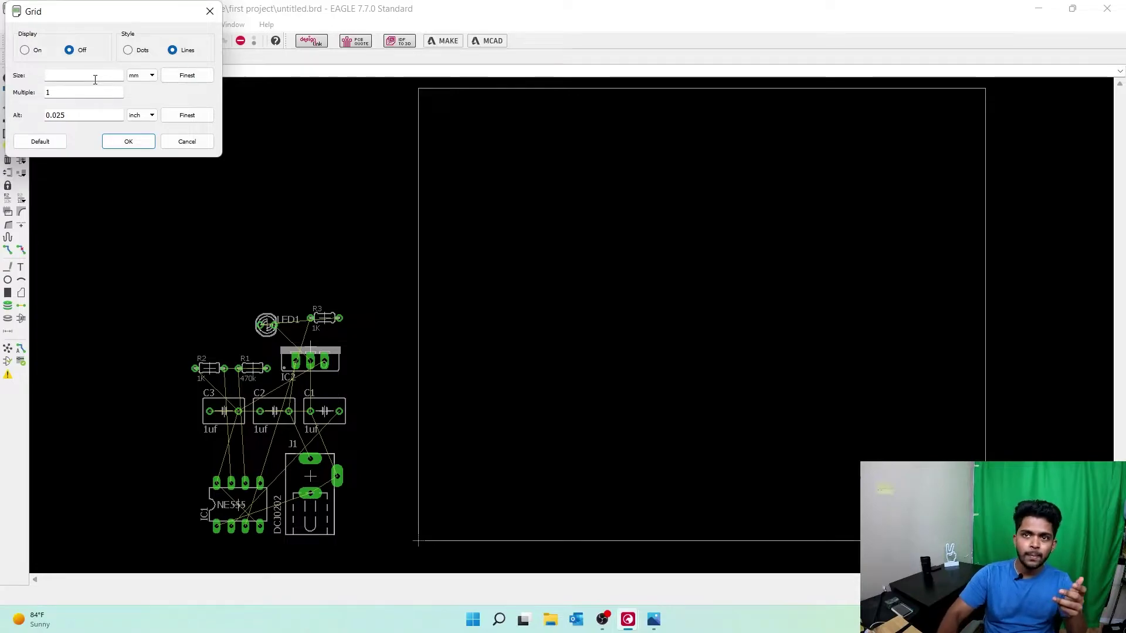
{"action": "type", "text": "11"}
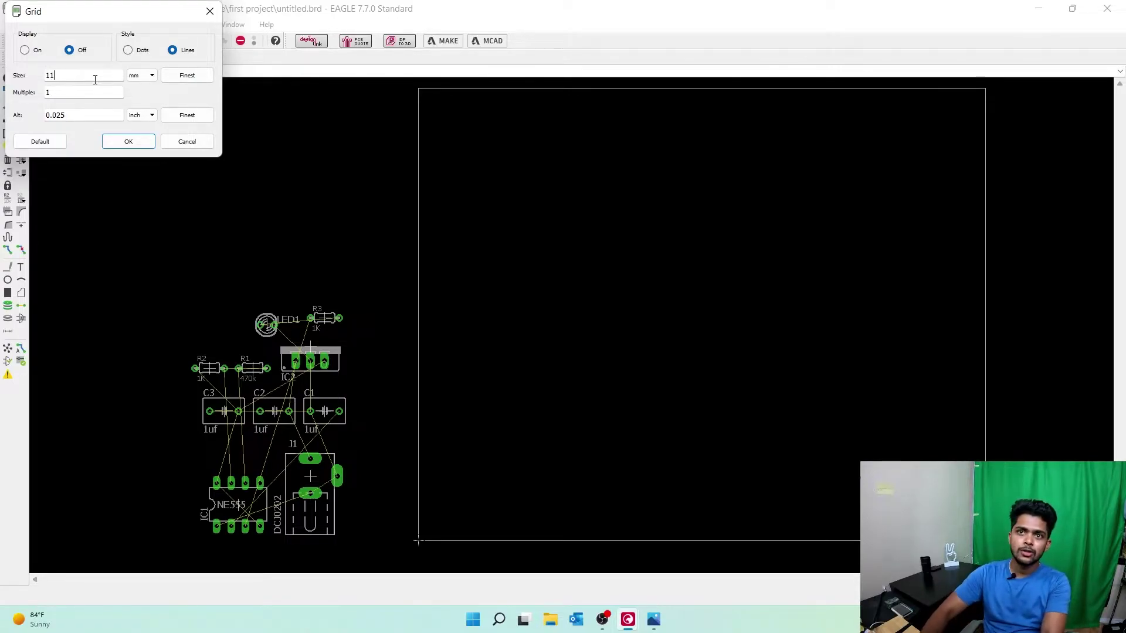
{"action": "key", "text": "BackSpace"}
{"action": "left_click", "coordinate": [37, 51]}
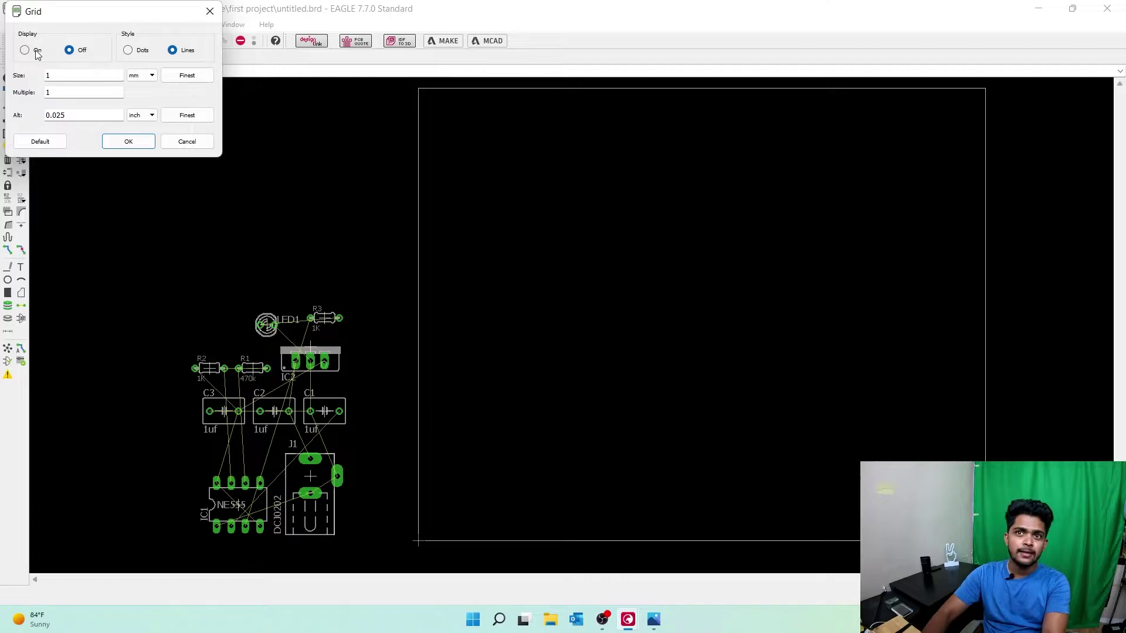
{"action": "left_click", "coordinate": [129, 142]}
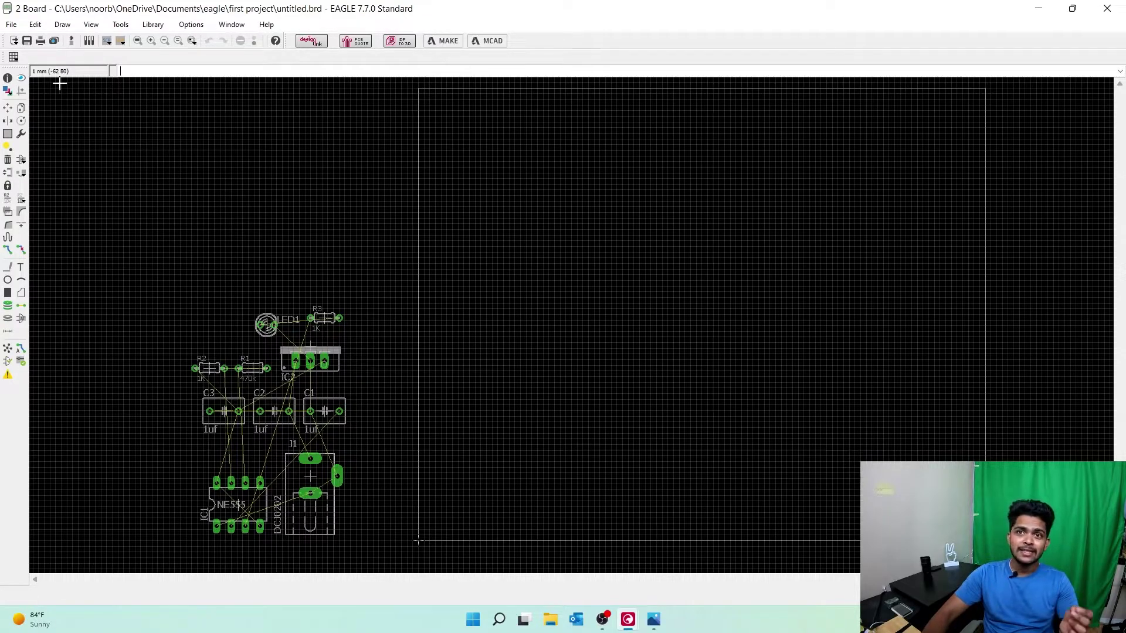
Change the board grid size to 0.25 mm and frame the parts and board outline
{"action": "left_click", "coordinate": [14, 57]}
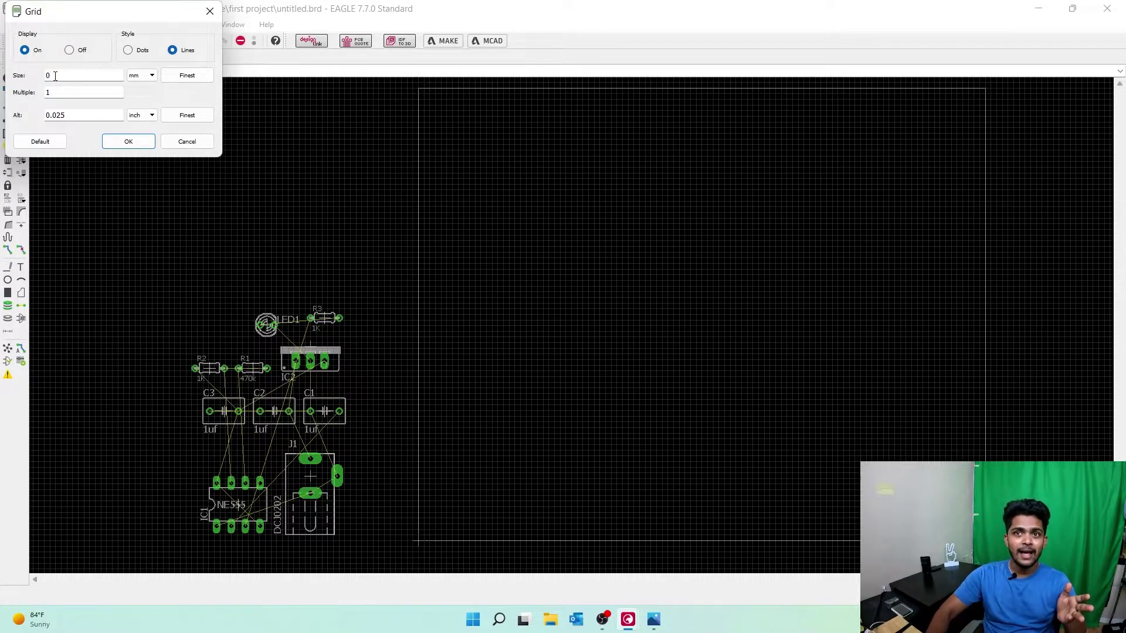
{"action": "key", "text": "Return"}
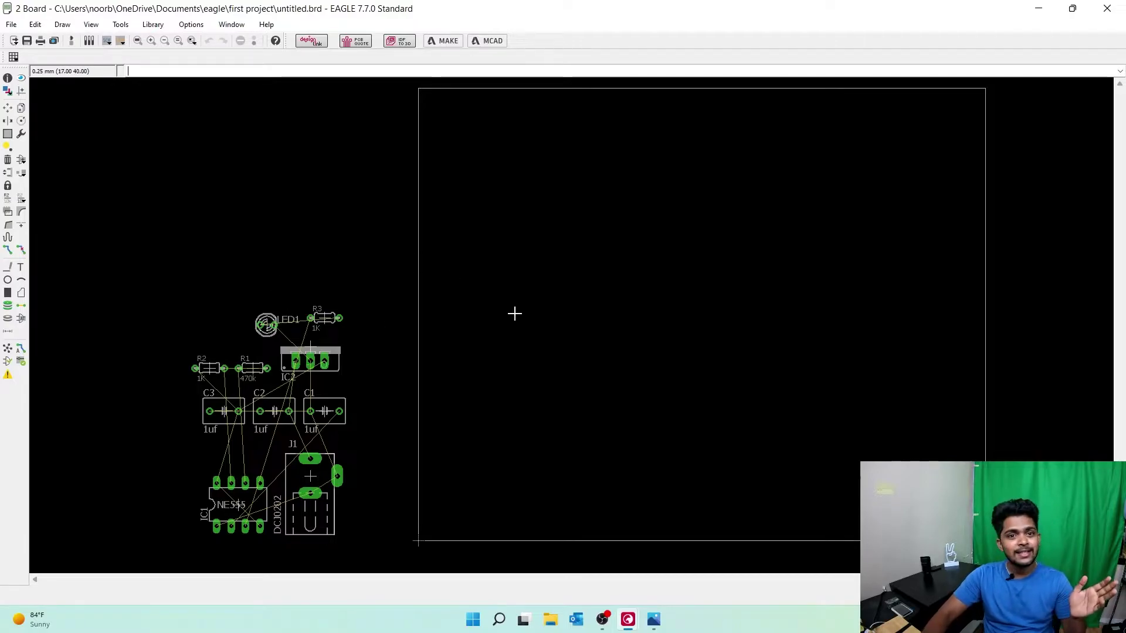
{"action": "left_click", "coordinate": [151, 41]}
{"action": "left_click", "coordinate": [151, 40]}
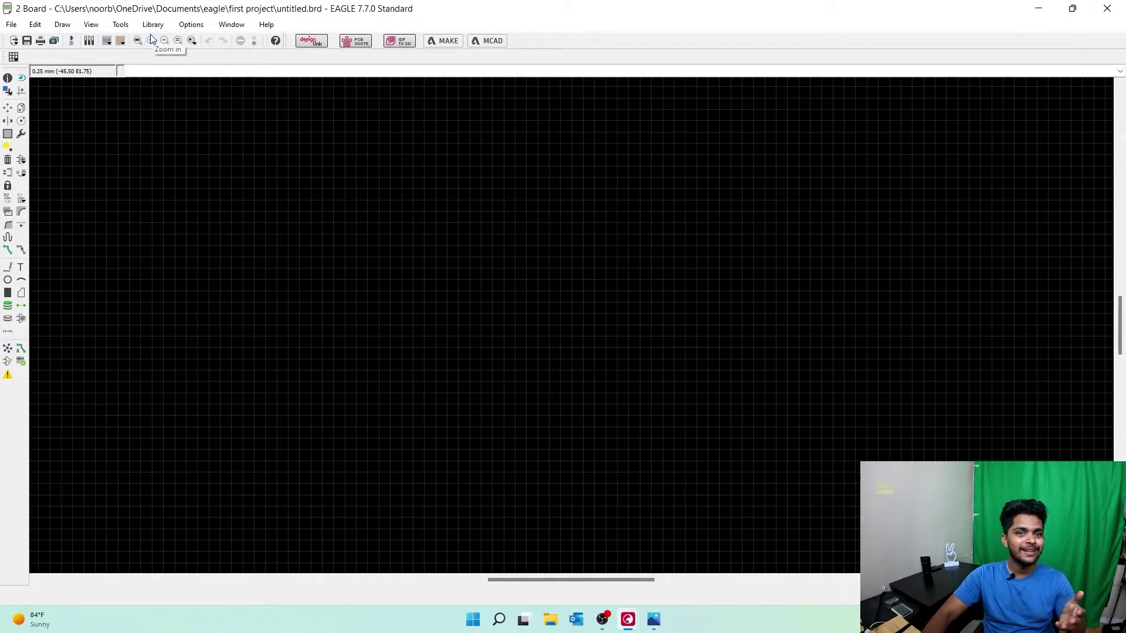
{"action": "left_click", "coordinate": [165, 41]}
{"action": "left_click", "coordinate": [165, 40]}
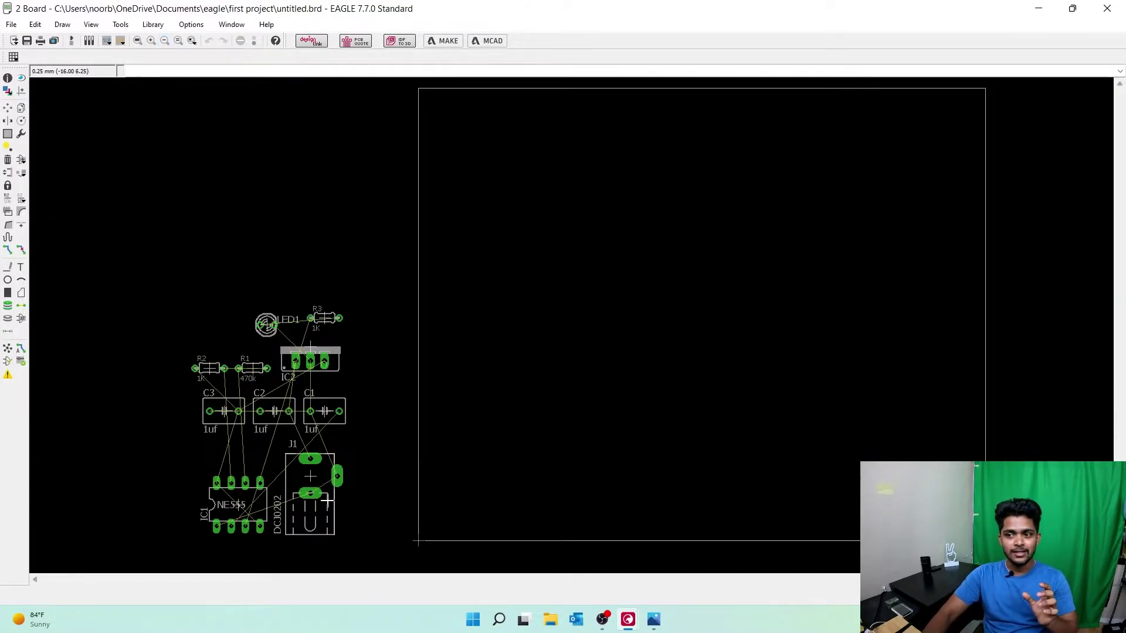
Move jack J1 into the board's bottom-left and place C1 above it
{"action": "left_click", "coordinate": [8, 110]}
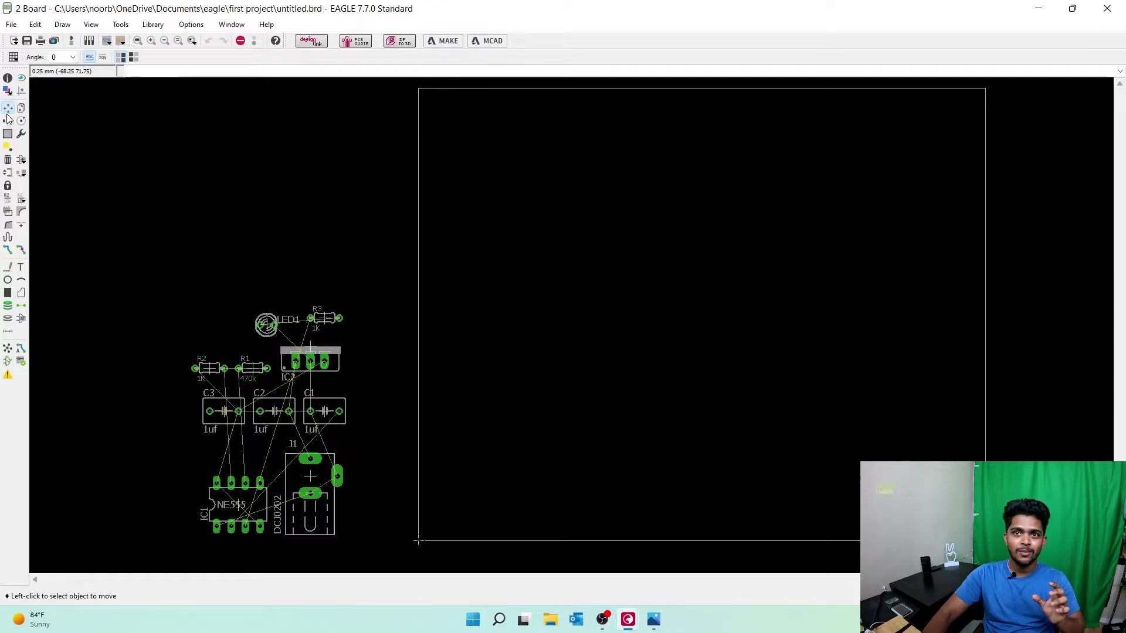
{"action": "left_click", "coordinate": [299, 475]}
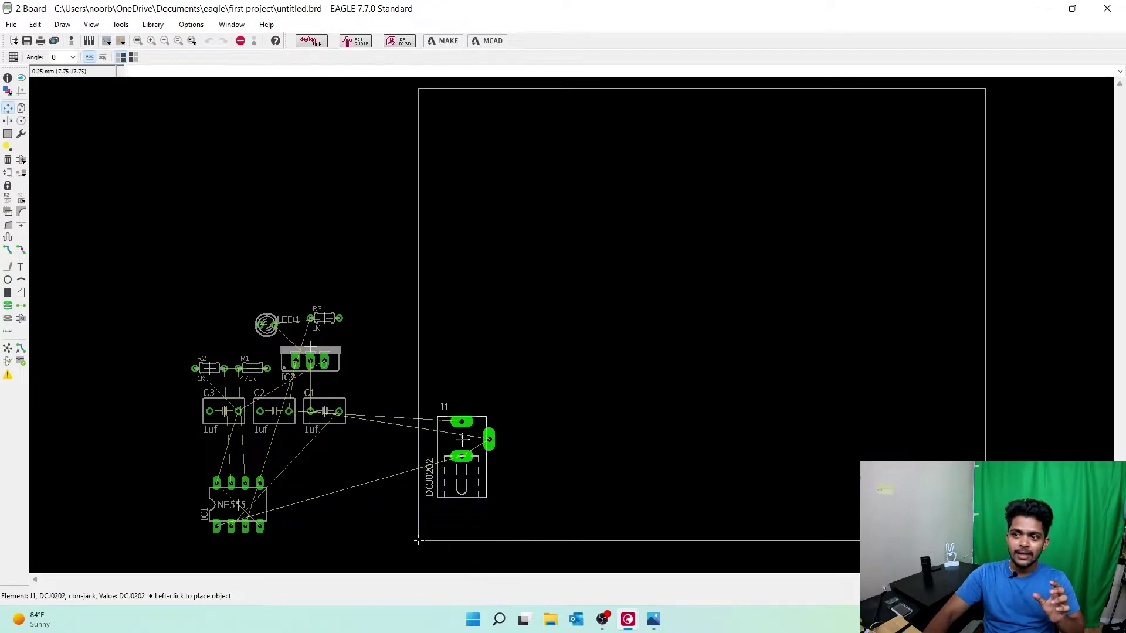
{"action": "left_click", "coordinate": [469, 479]}
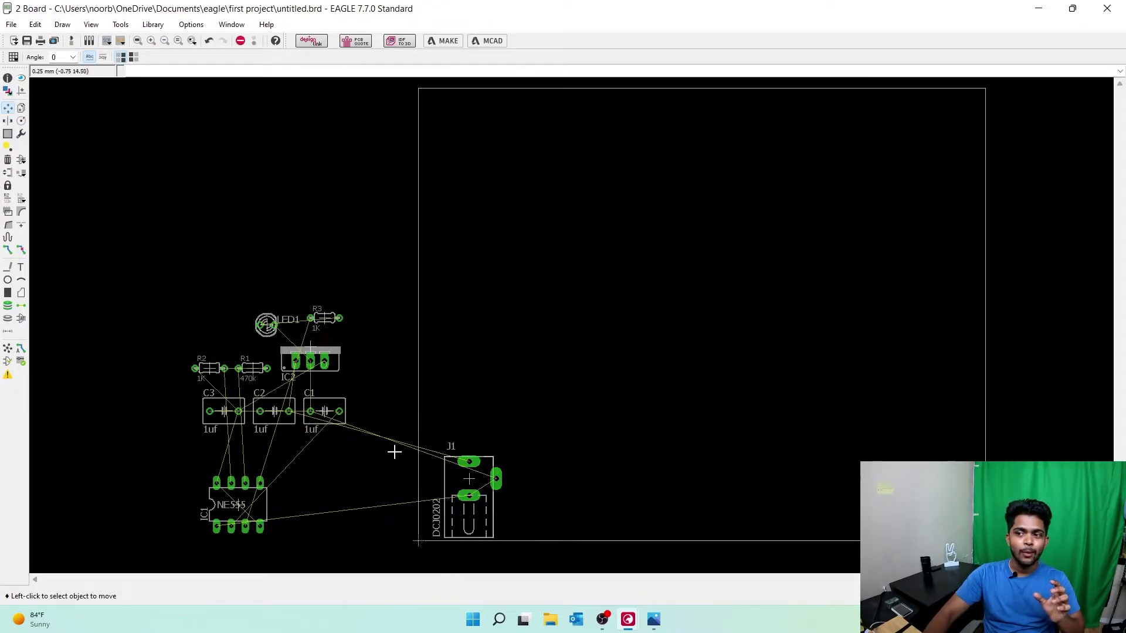
{"action": "left_click", "coordinate": [308, 410]}
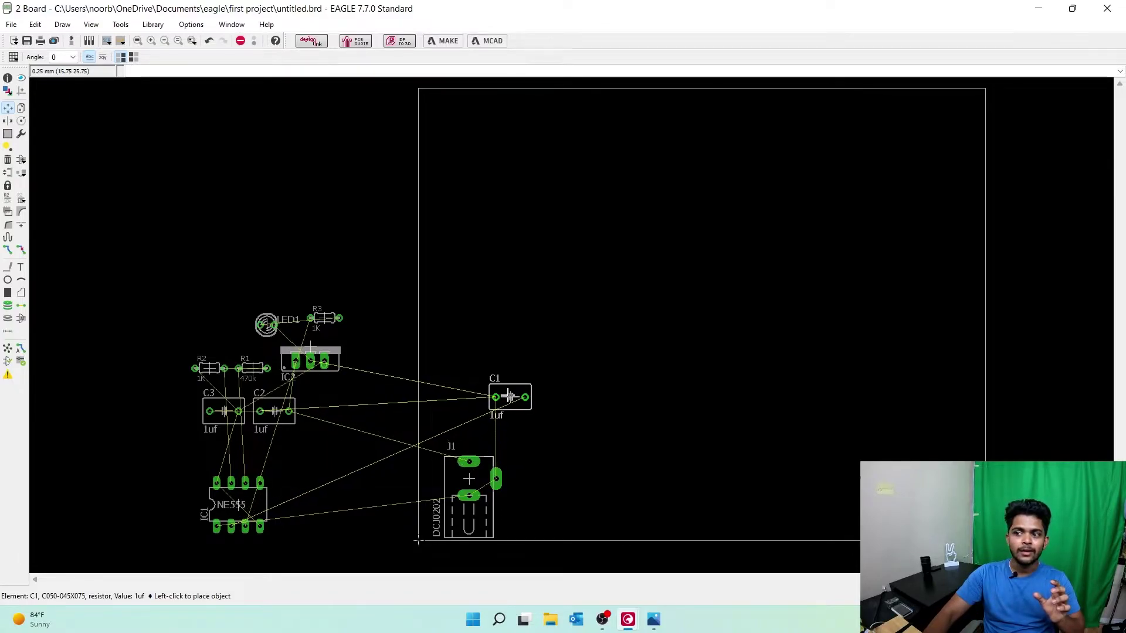
{"action": "left_click", "coordinate": [508, 395]}
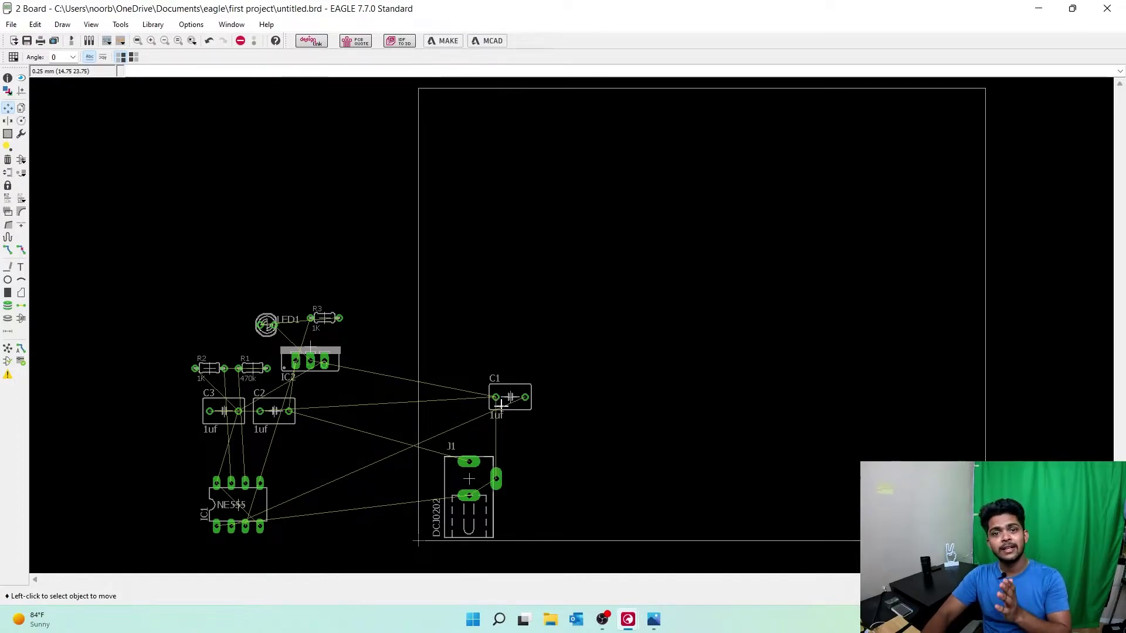
{"action": "right_click", "coordinate": [506, 397]}
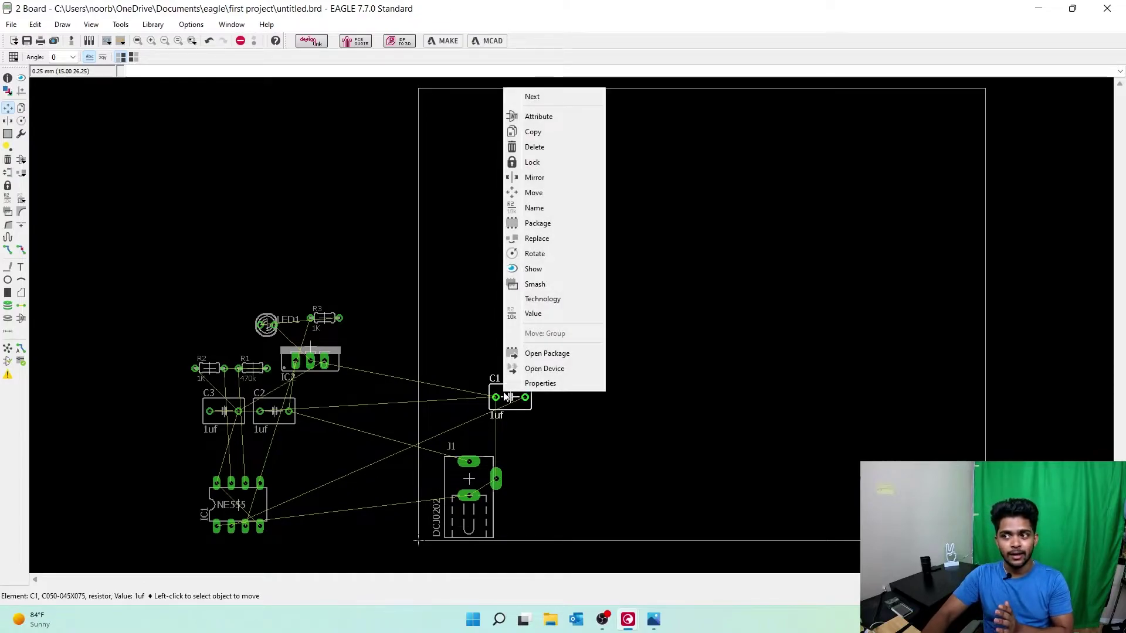
{"action": "left_click", "coordinate": [673, 241]}
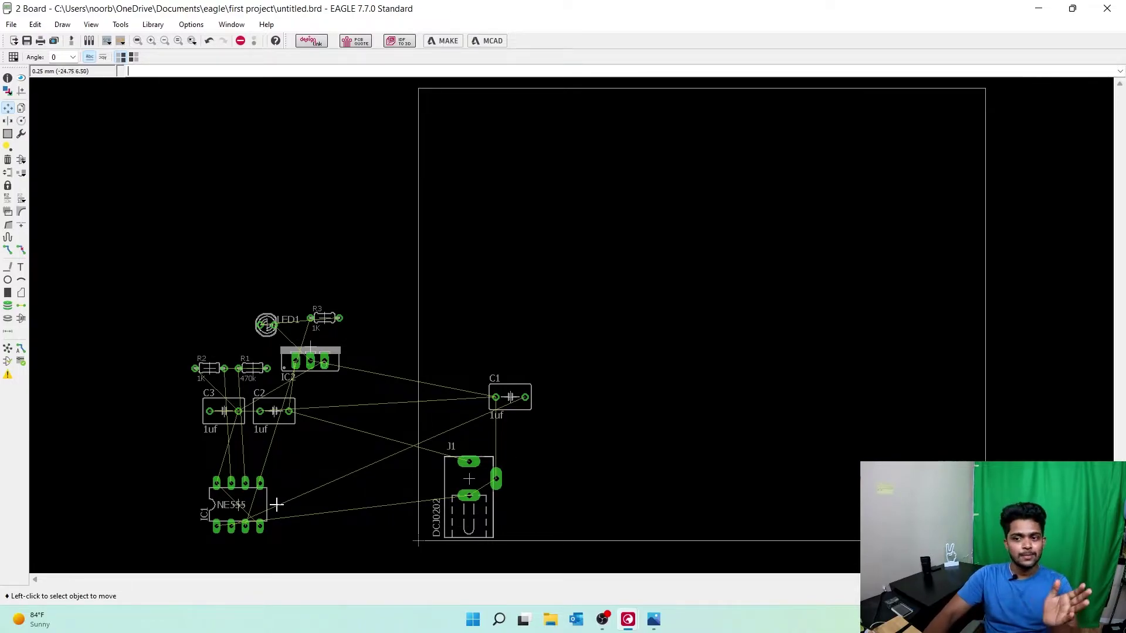
Place the NE555 beside C1, then shift J1 left and set C1 left of the chip
{"action": "left_click", "coordinate": [240, 503]}
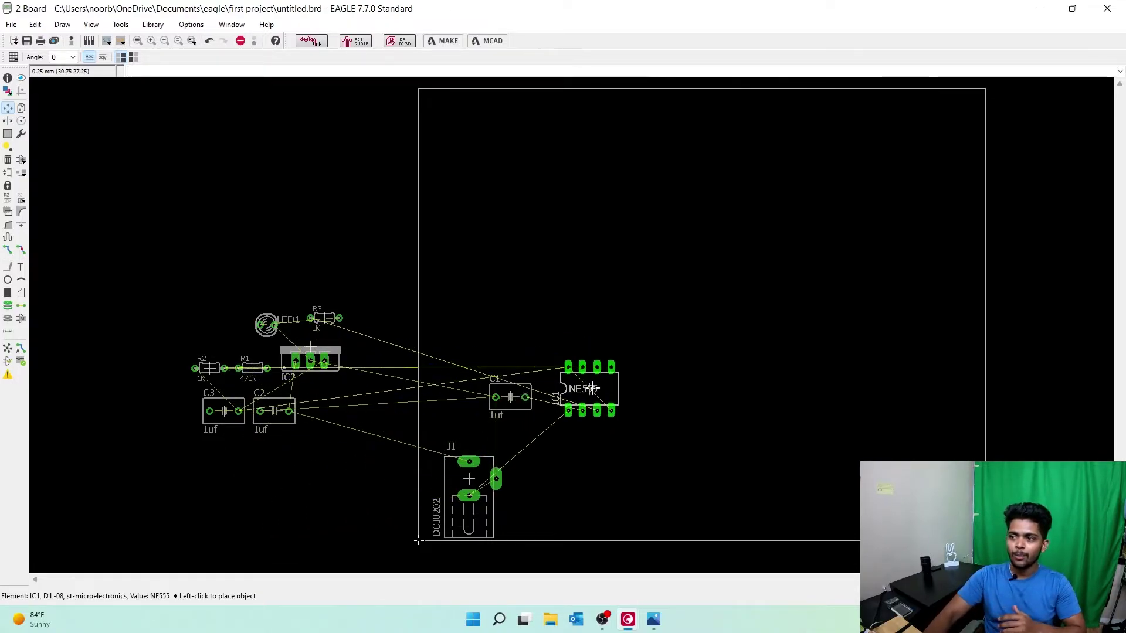
{"action": "left_click", "coordinate": [566, 446]}
{"action": "left_click", "coordinate": [469, 480]}
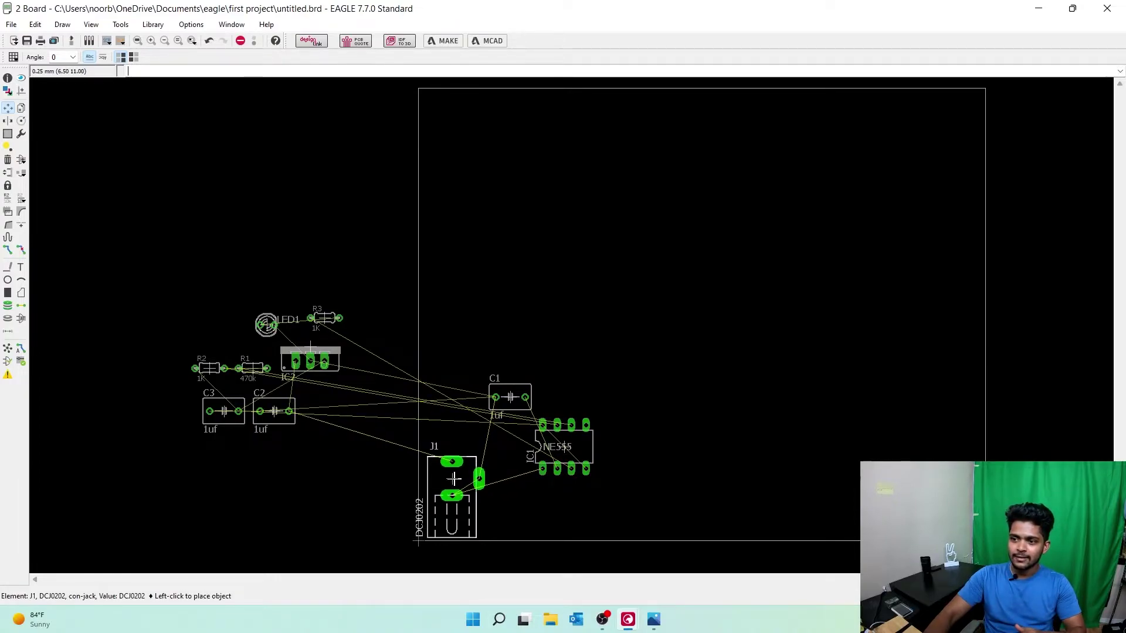
{"action": "left_click", "coordinate": [451, 481]}
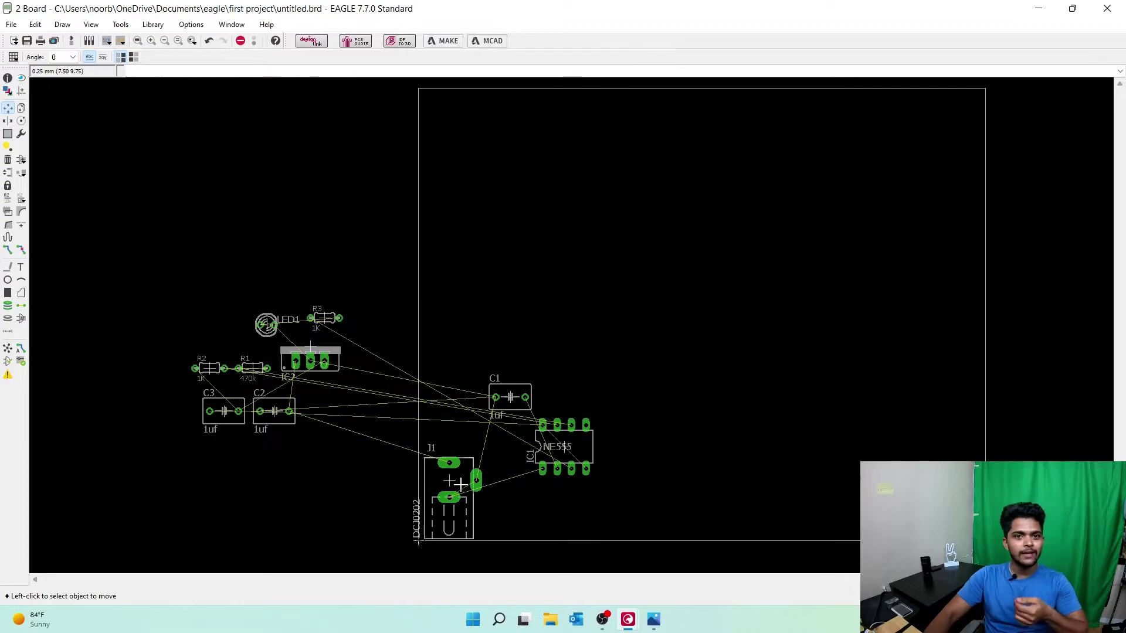
{"action": "left_click", "coordinate": [560, 449]}
{"action": "left_click", "coordinate": [617, 409]}
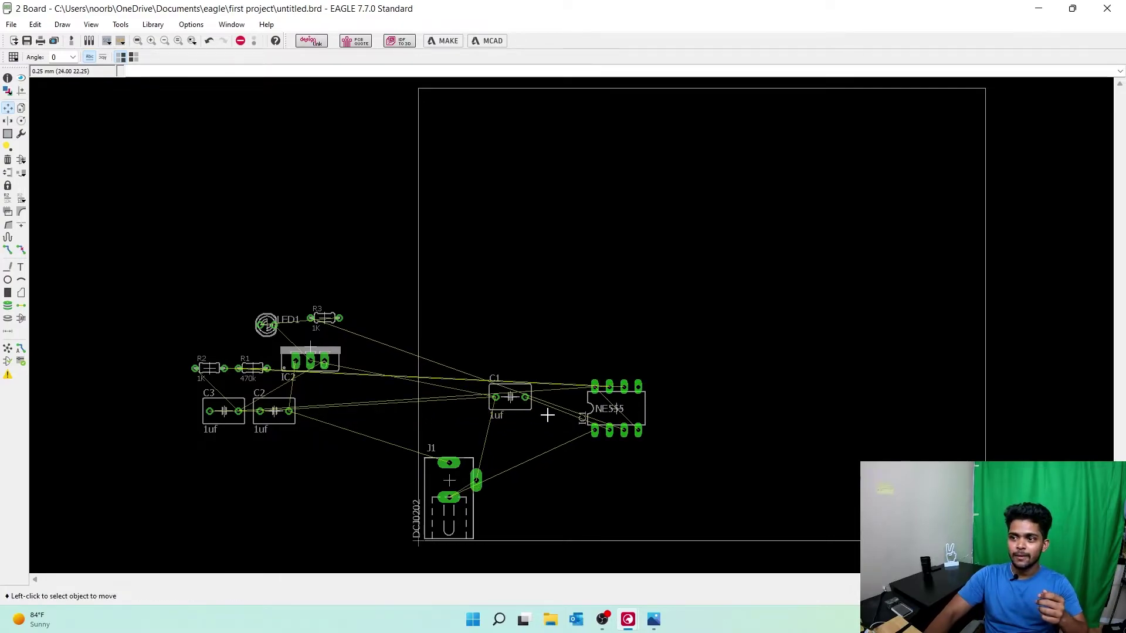
{"action": "left_click", "coordinate": [509, 397]}
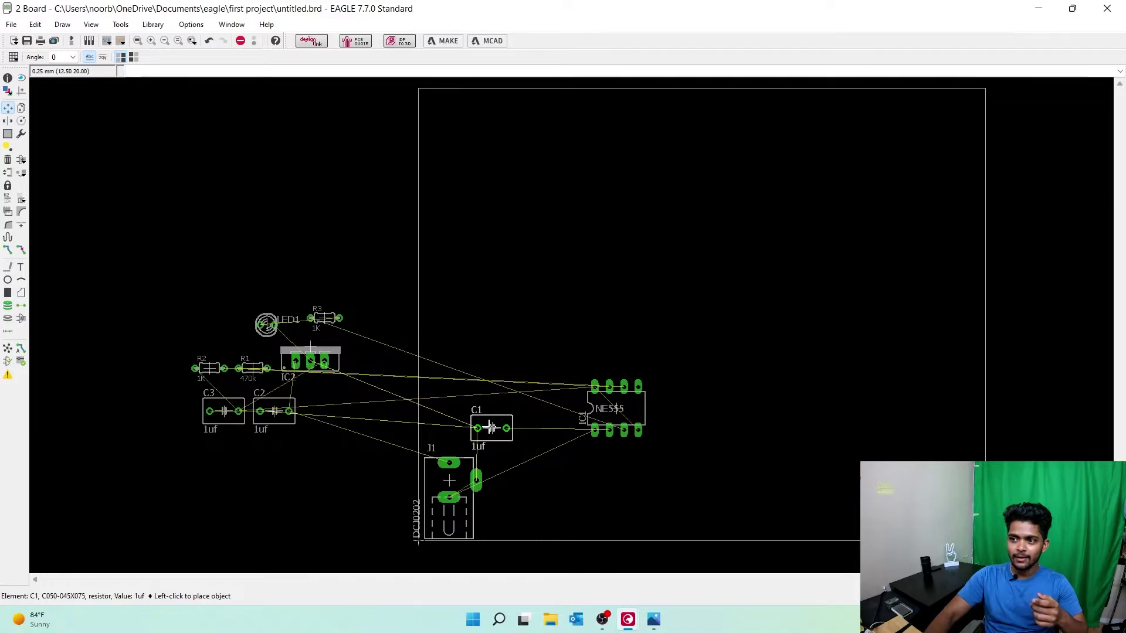
{"action": "left_click", "coordinate": [491, 427]}
Bring C2 in just left of C1 and fine-tune the J1 and C1 positions
{"action": "left_click", "coordinate": [272, 409]}
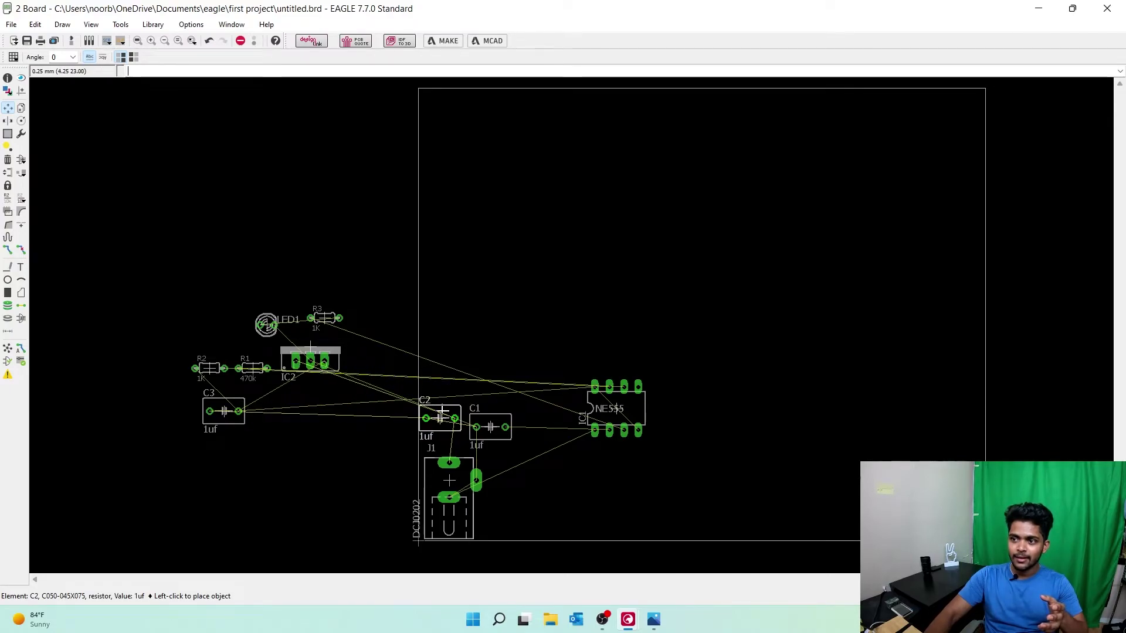
{"action": "left_click", "coordinate": [441, 416]}
{"action": "left_click", "coordinate": [454, 487]}
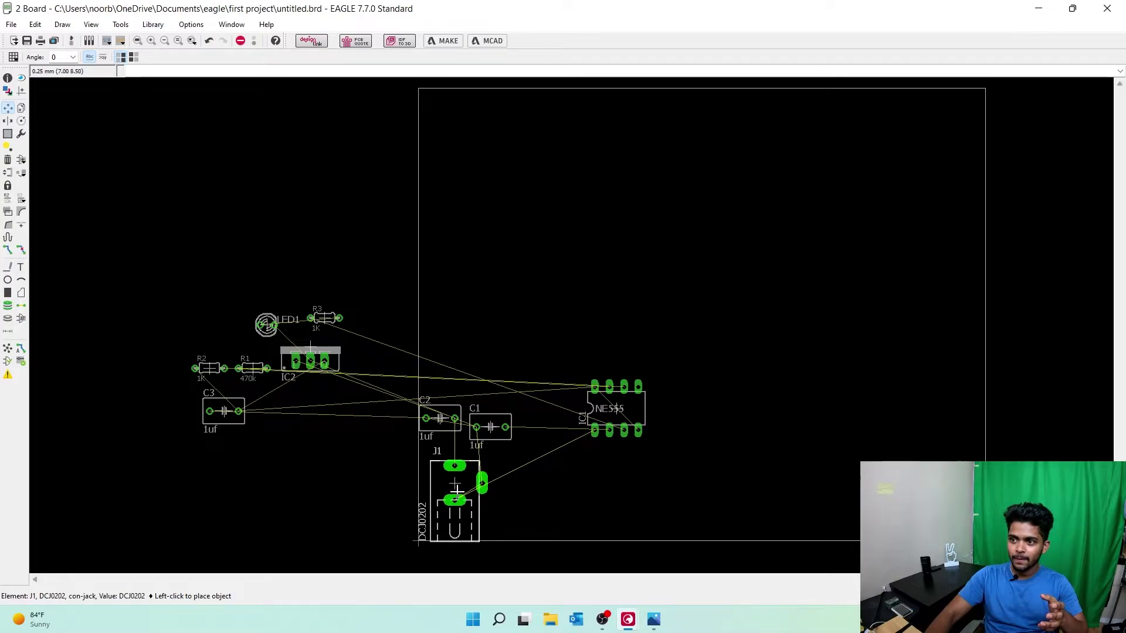
{"action": "left_click", "coordinate": [456, 488]}
{"action": "left_click", "coordinate": [489, 428]}
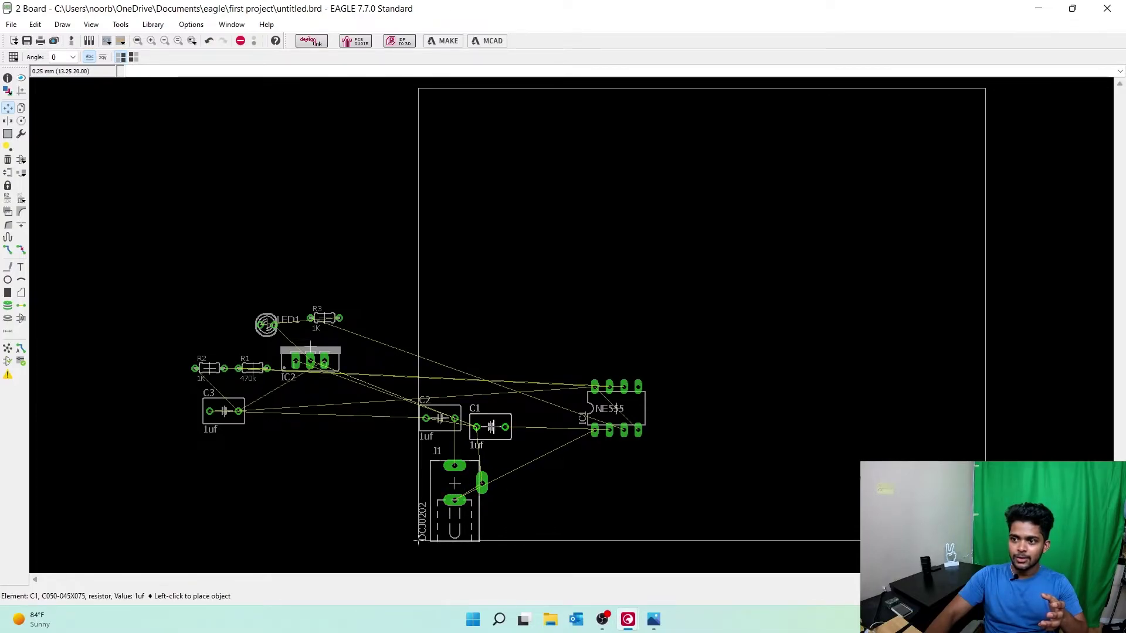
{"action": "left_click", "coordinate": [501, 427]}
{"action": "left_click", "coordinate": [498, 427]}
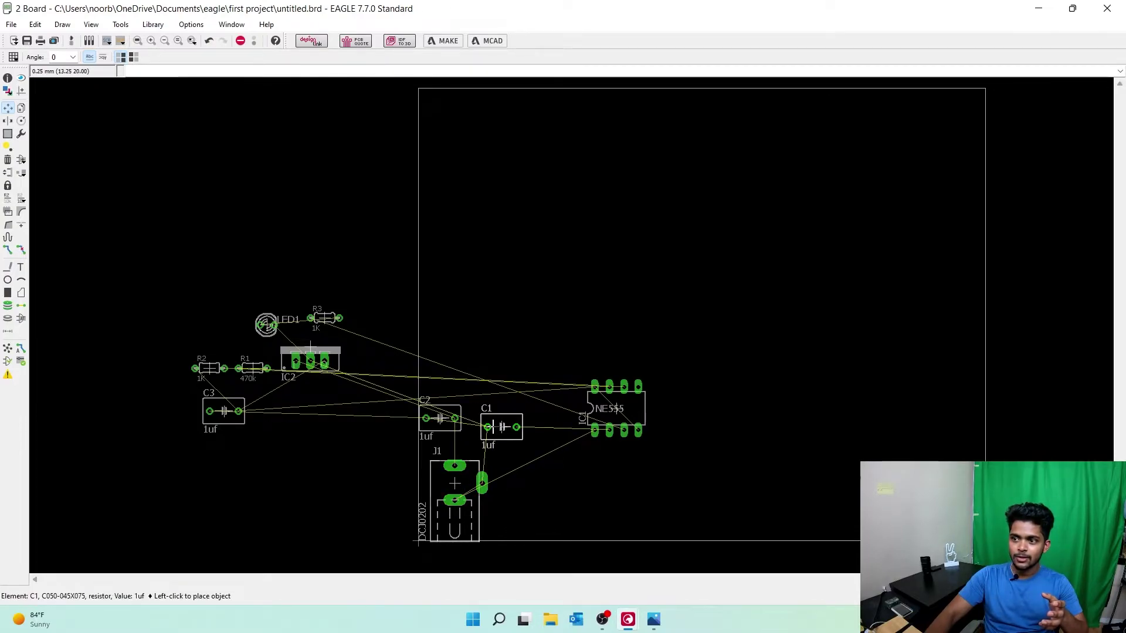
{"action": "left_click", "coordinate": [496, 424]}
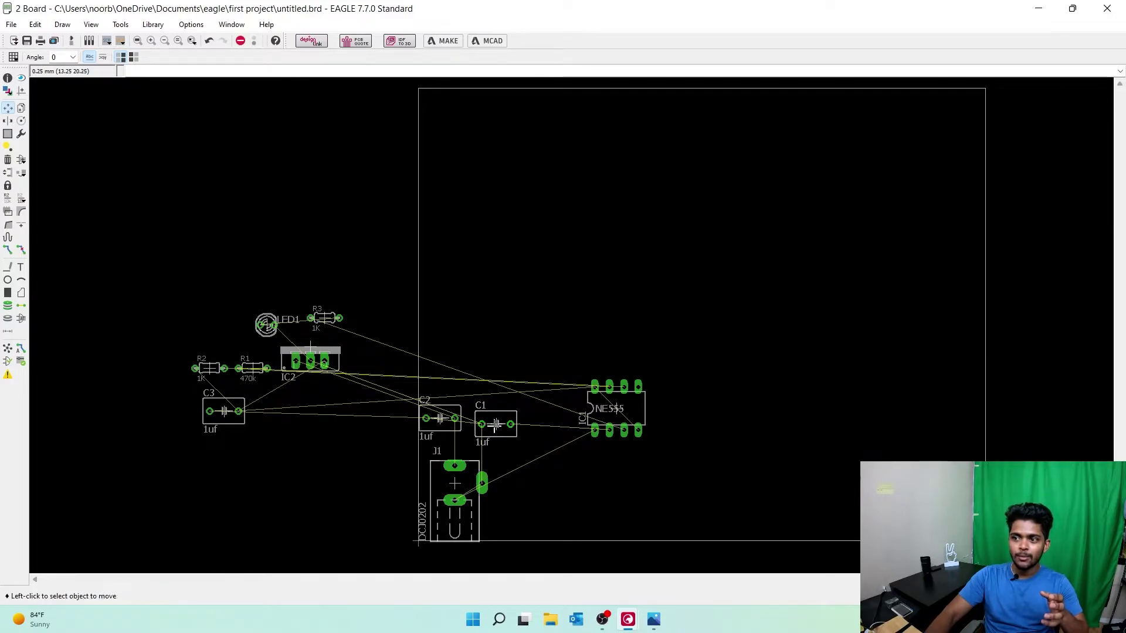
Place C3 above C2 after clearing the outside-board error, and nudge the NE555 down-left
{"action": "left_click", "coordinate": [623, 414]}
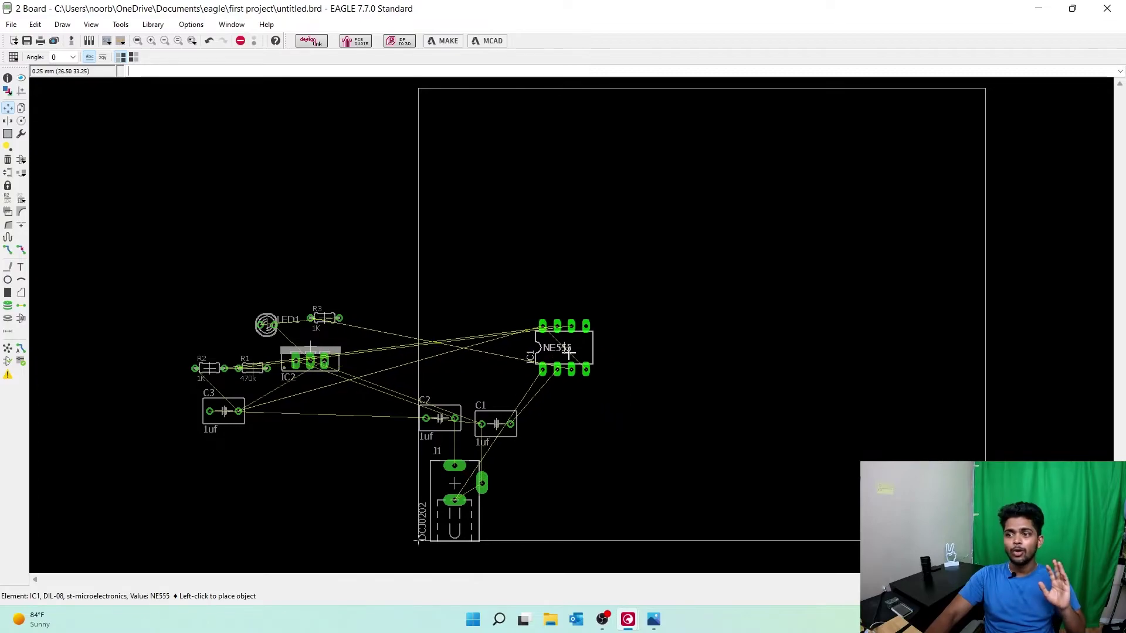
{"action": "left_click", "coordinate": [567, 352]}
{"action": "left_click", "coordinate": [225, 414]}
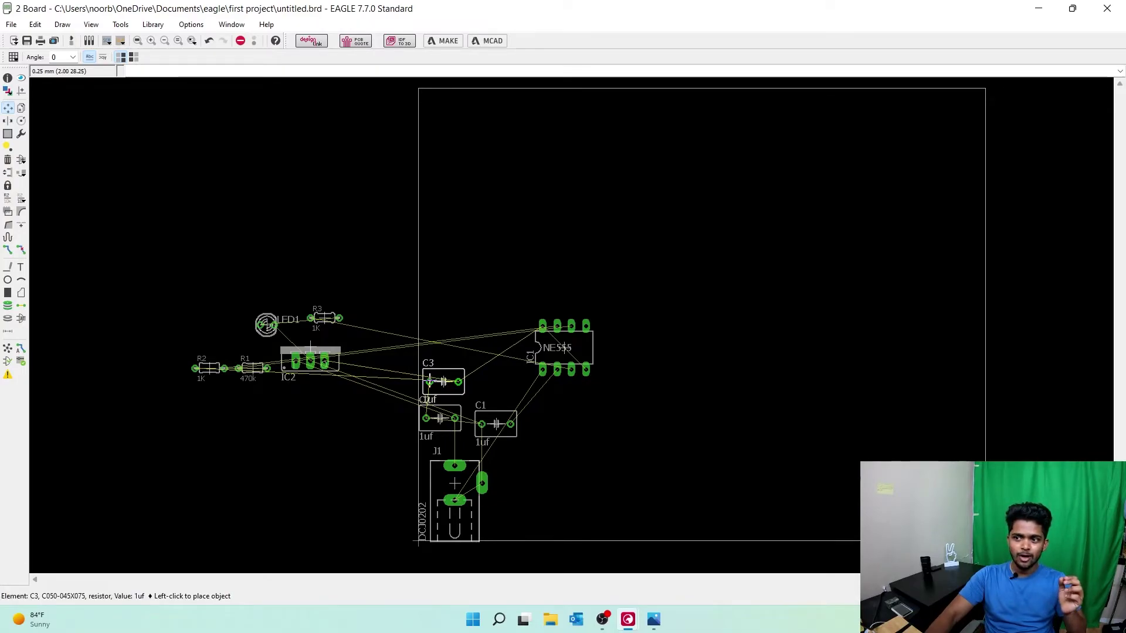
{"action": "left_click", "coordinate": [430, 381]}
{"action": "left_click", "coordinate": [519, 415]}
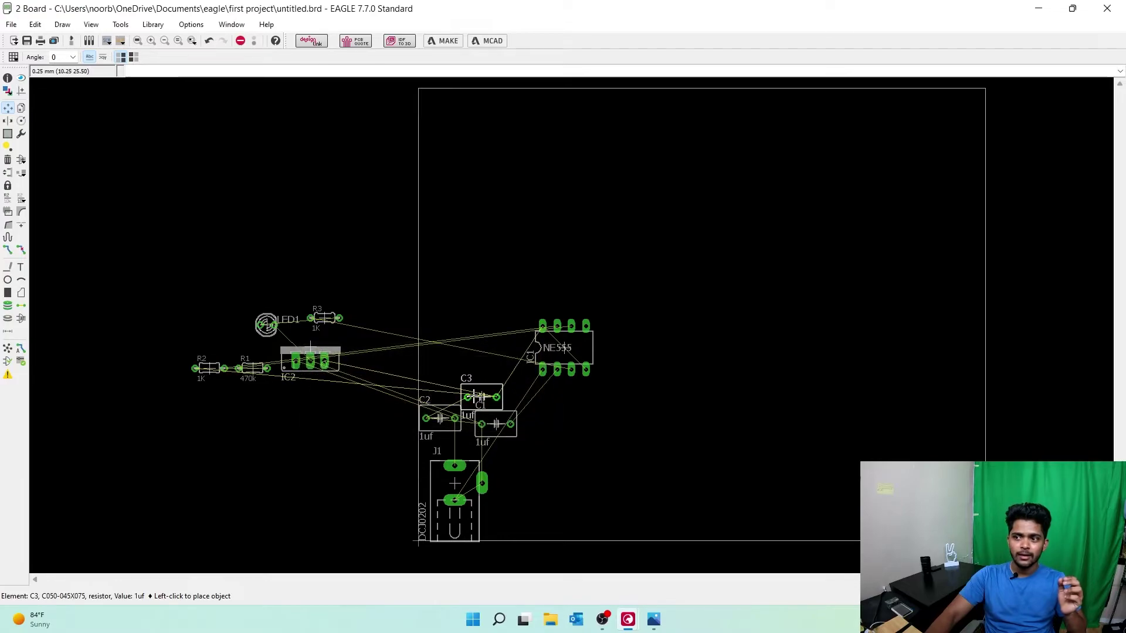
{"action": "left_click", "coordinate": [440, 383]}
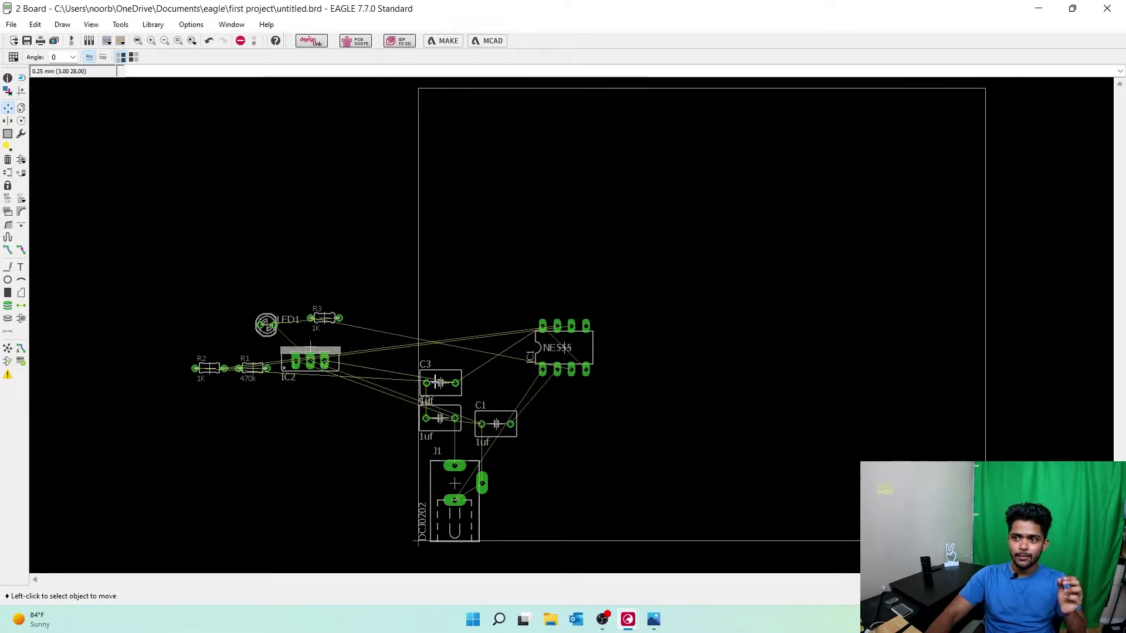
{"action": "left_click", "coordinate": [561, 351]}
{"action": "left_click", "coordinate": [541, 366]}
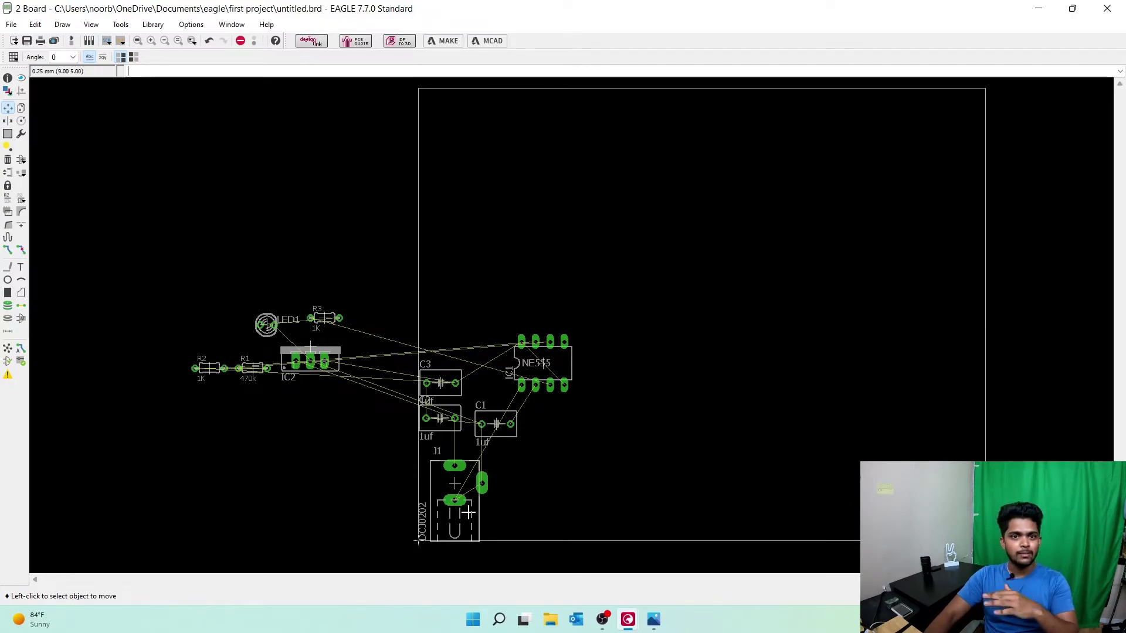
Carry regulator IC2 onto the board above the NE555, then grab resistor R3
{"action": "left_click", "coordinate": [323, 362]}
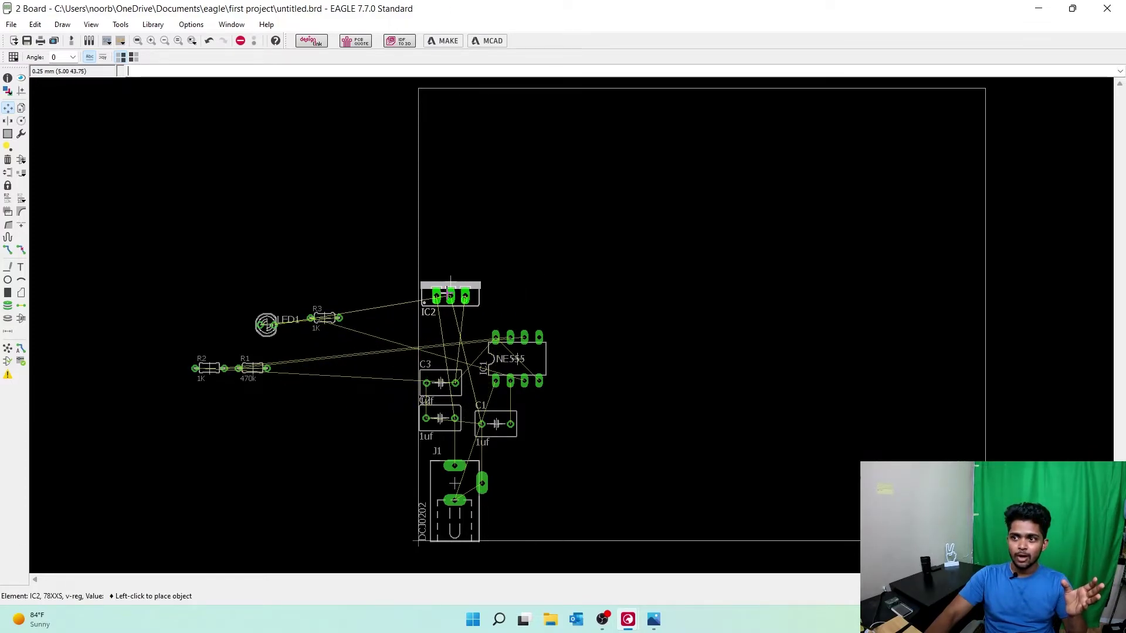
{"action": "left_click", "coordinate": [449, 295]}
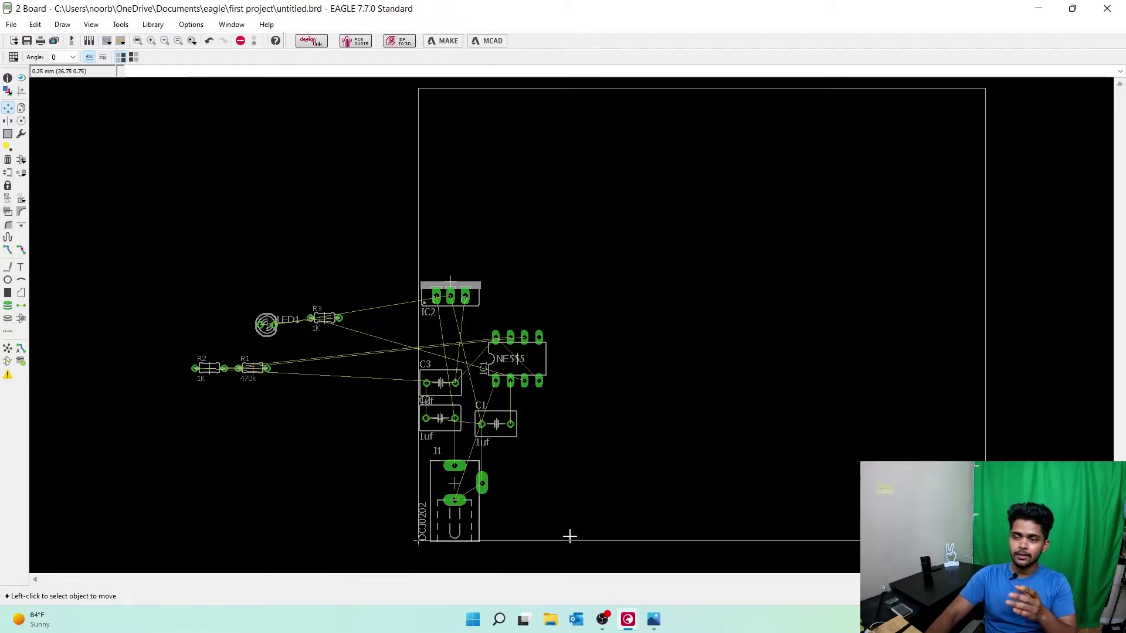
{"action": "left_click", "coordinate": [324, 320]}
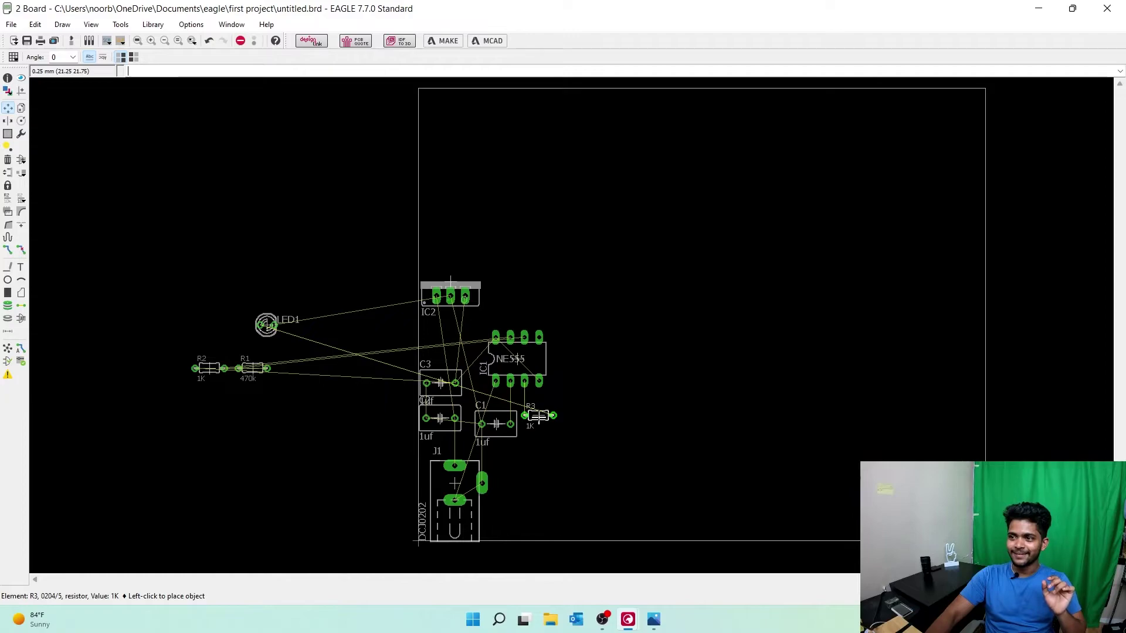
Place R3 right of C1, and LED1 rotated 90° to the right of IC2
{"action": "left_click", "coordinate": [538, 415]}
{"action": "left_click", "coordinate": [281, 329]}
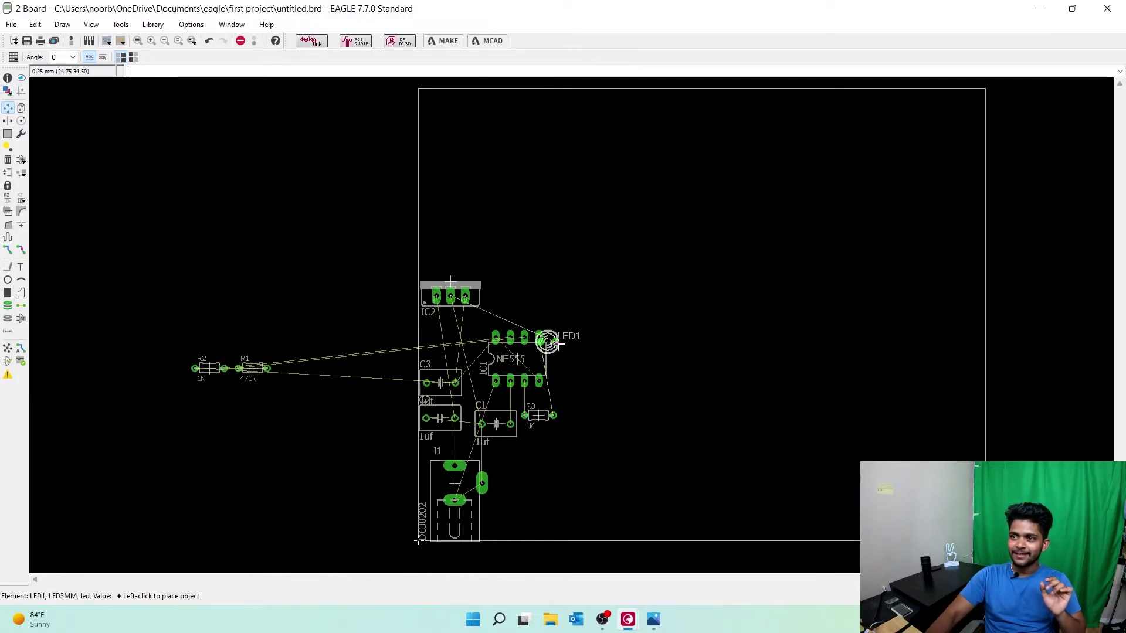
{"action": "right_click", "coordinate": [569, 296]}
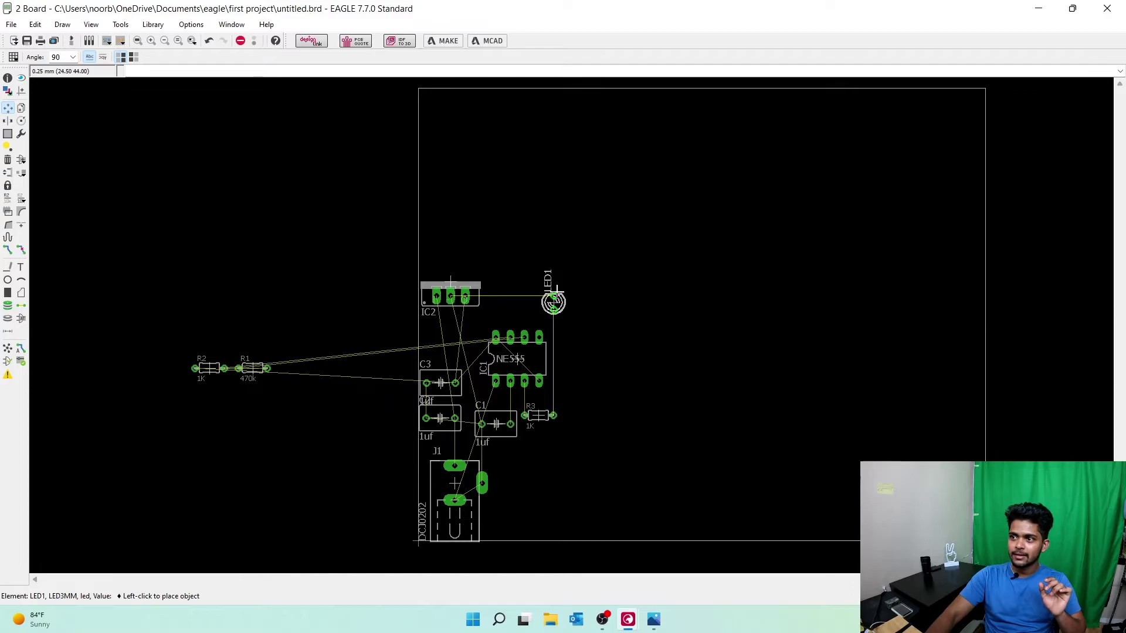
{"action": "left_click", "coordinate": [557, 289]}
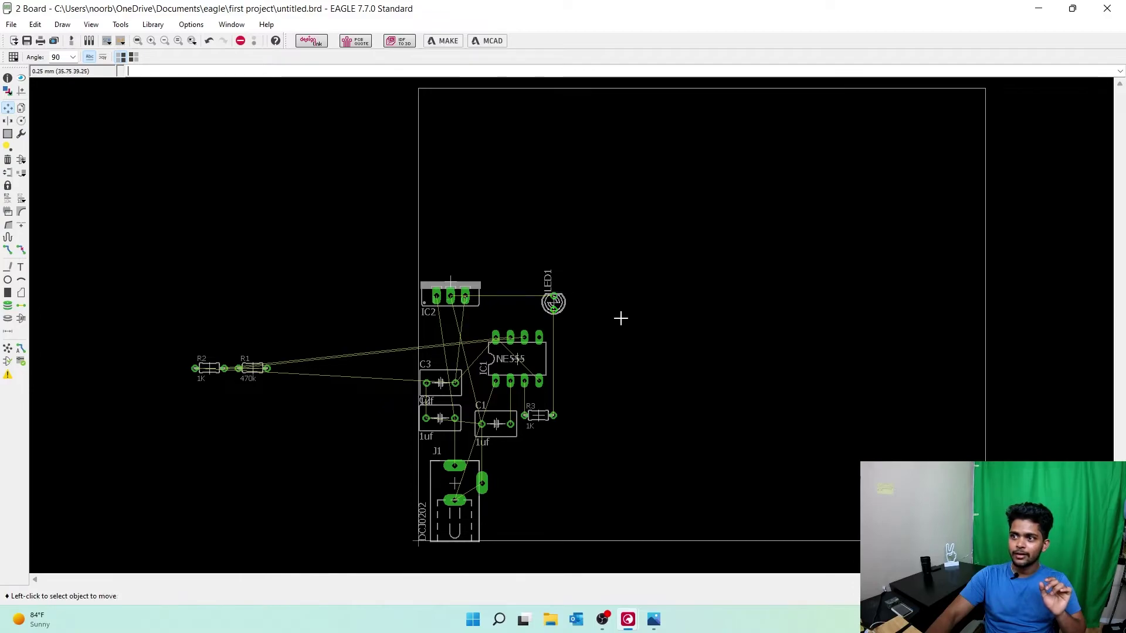
Rotate R1 to 180° and place it between IC2 and LED1, then put R2 below R3
{"action": "left_click", "coordinate": [263, 371]}
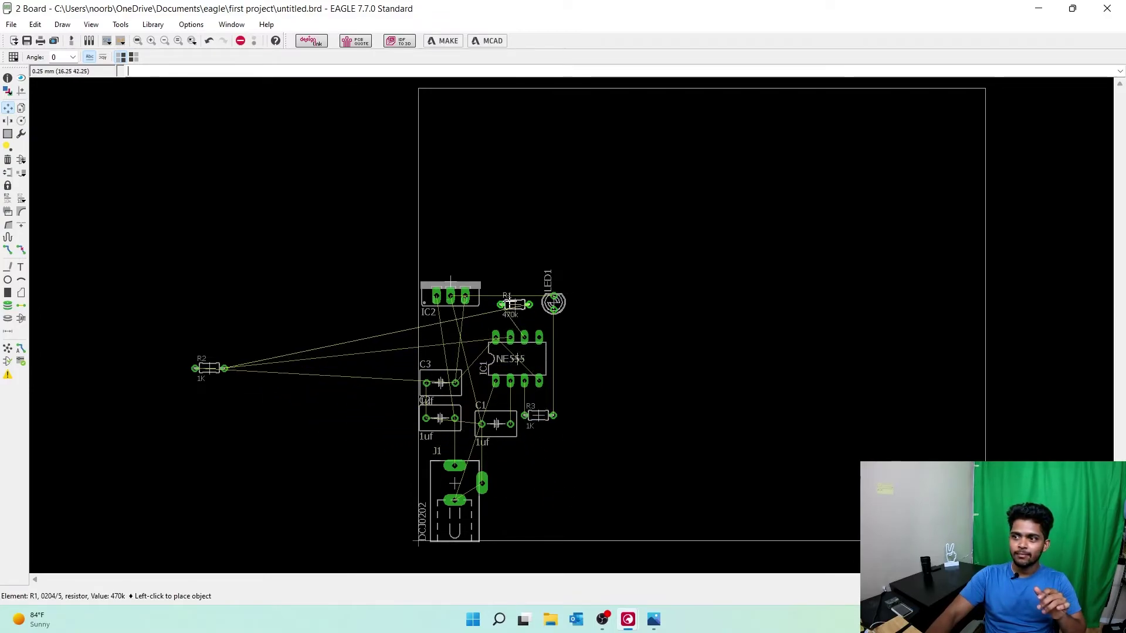
{"action": "right_click", "coordinate": [519, 302]}
{"action": "right_click", "coordinate": [512, 310]}
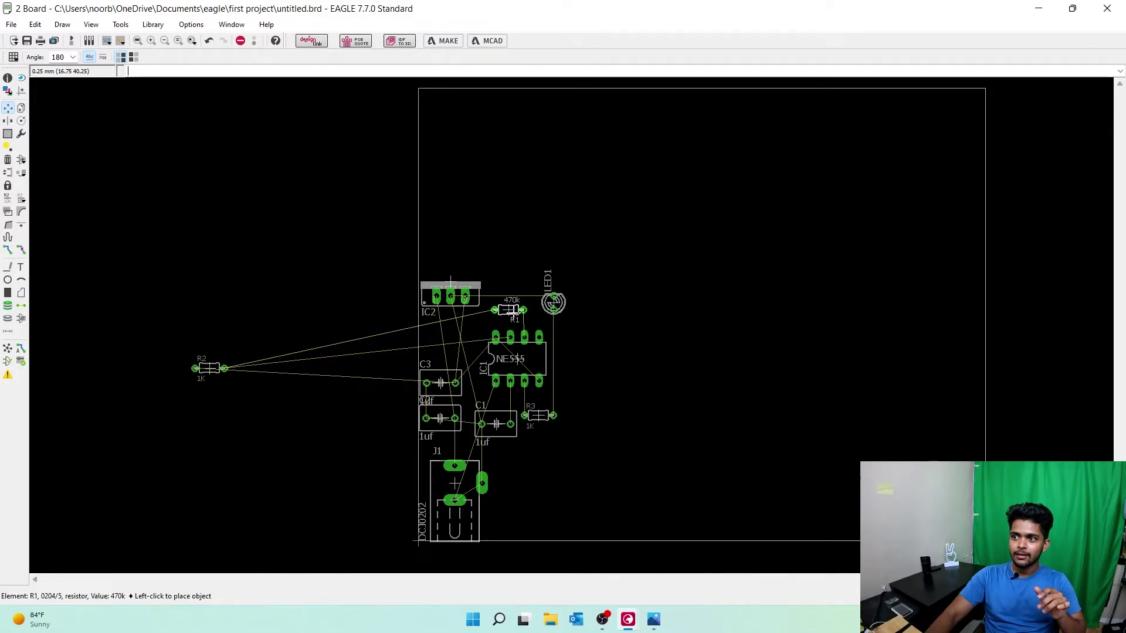
{"action": "left_click", "coordinate": [511, 310]}
{"action": "left_click", "coordinate": [210, 368]}
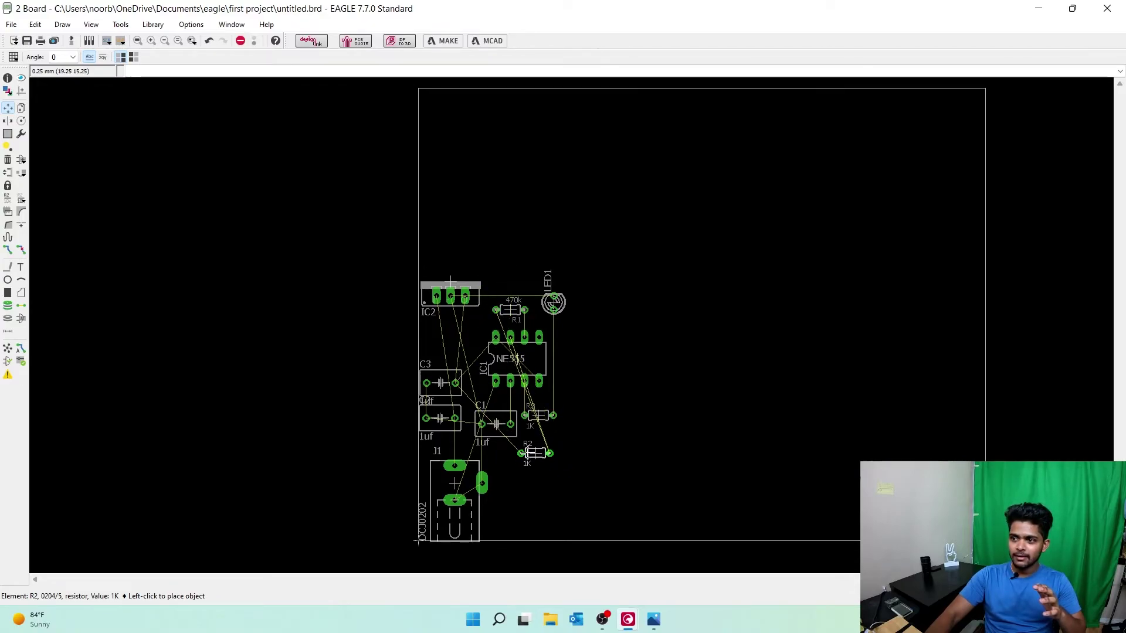
{"action": "left_click", "coordinate": [534, 451]}
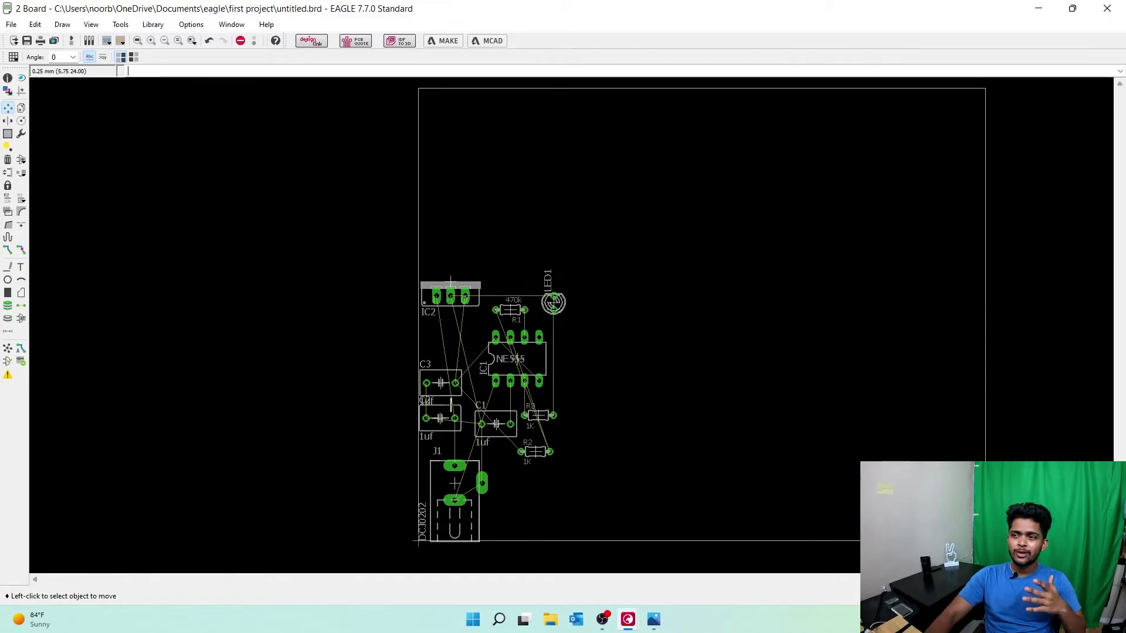
Recalculate airwires with Ratsnest and lay R2 horizontally, rotated 180°, below R3
{"action": "left_click", "coordinate": [8, 350]}
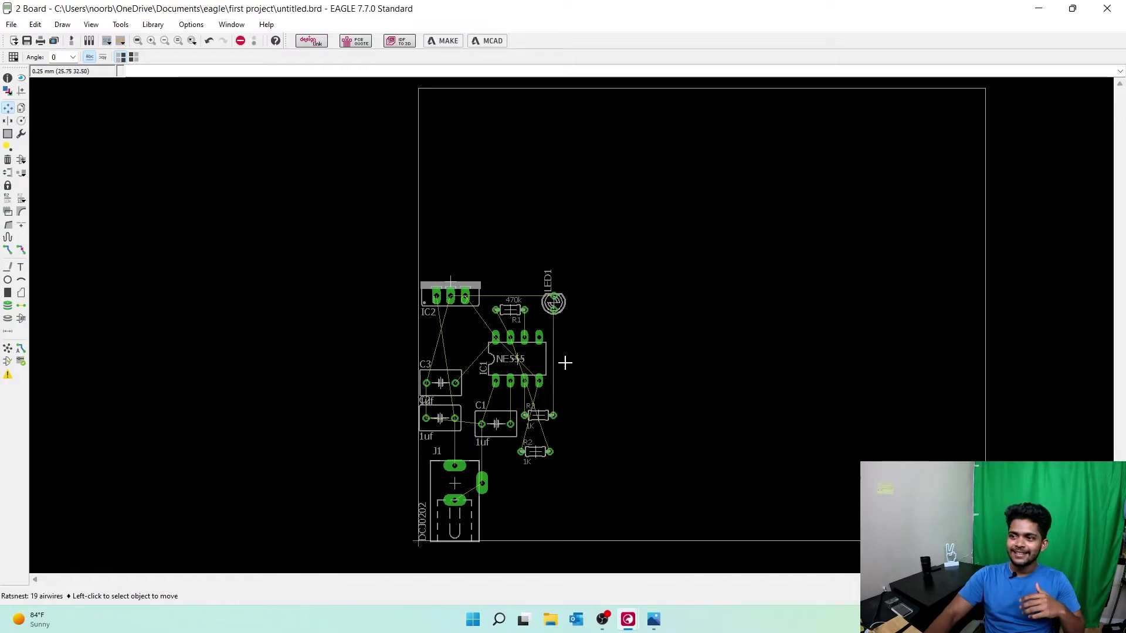
{"action": "left_click", "coordinate": [535, 451]}
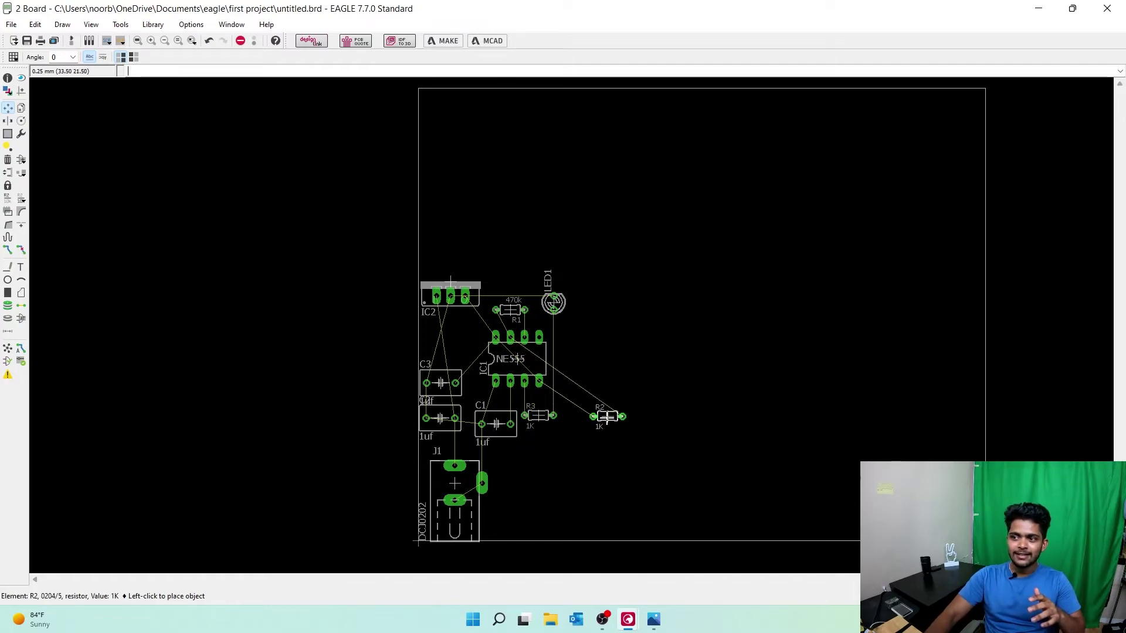
{"action": "right_click", "coordinate": [581, 343]}
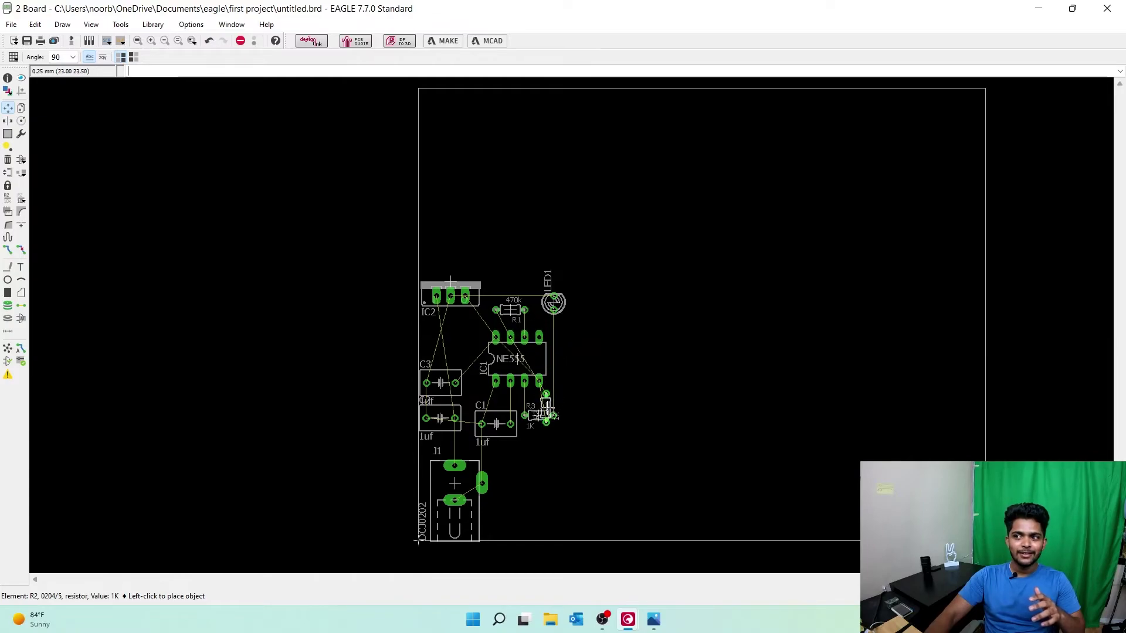
{"action": "right_click", "coordinate": [538, 450]}
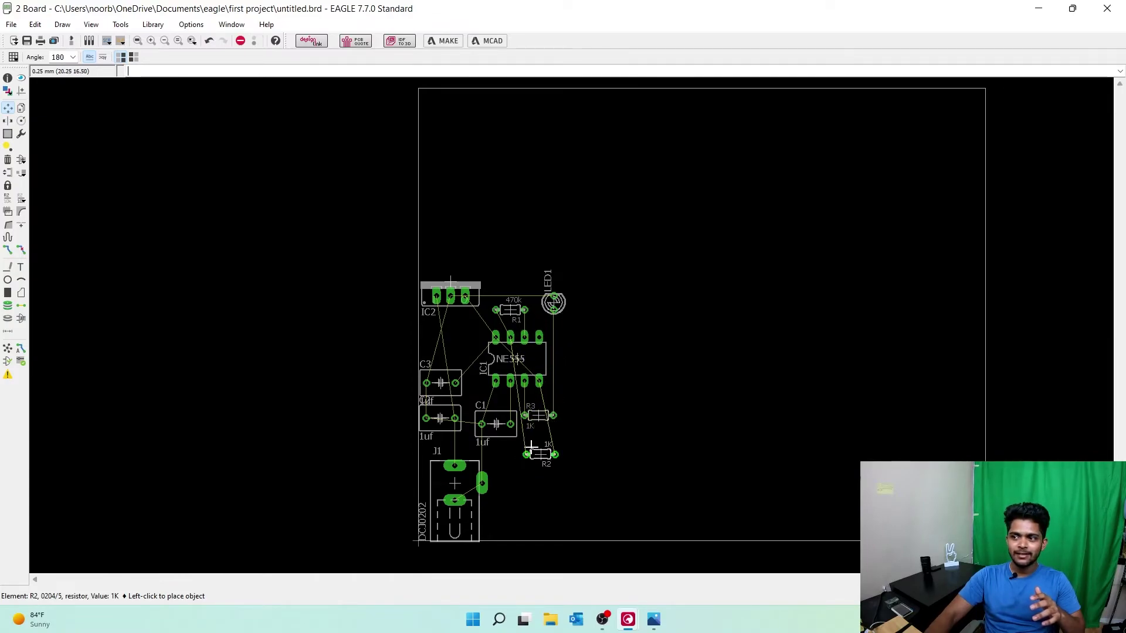
{"action": "left_click", "coordinate": [524, 450]}
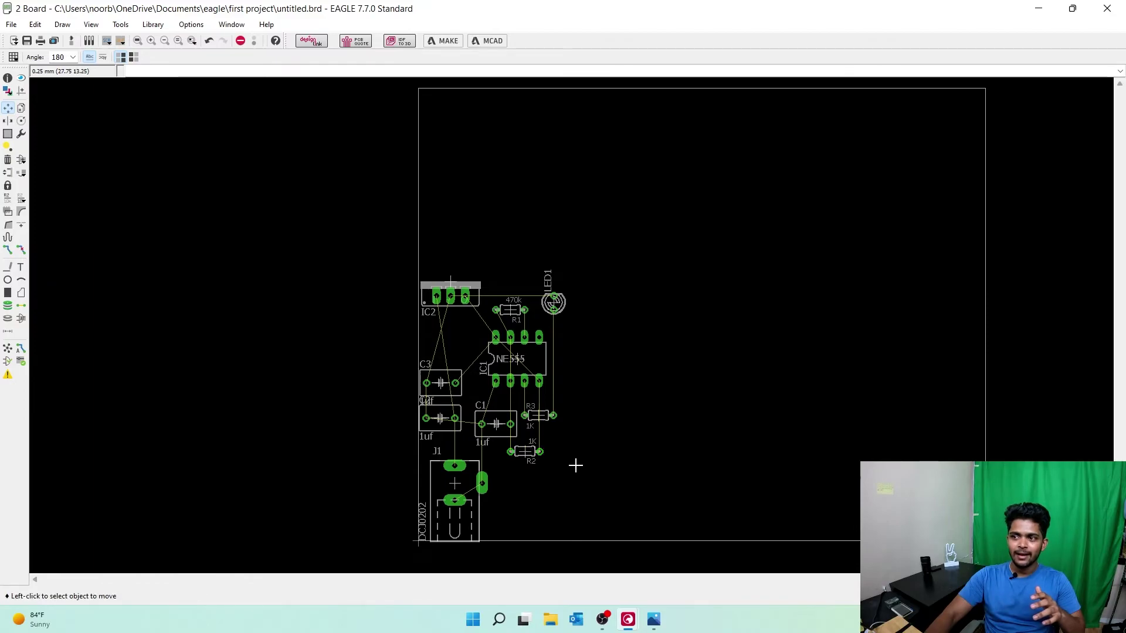
{"action": "left_click", "coordinate": [525, 452]}
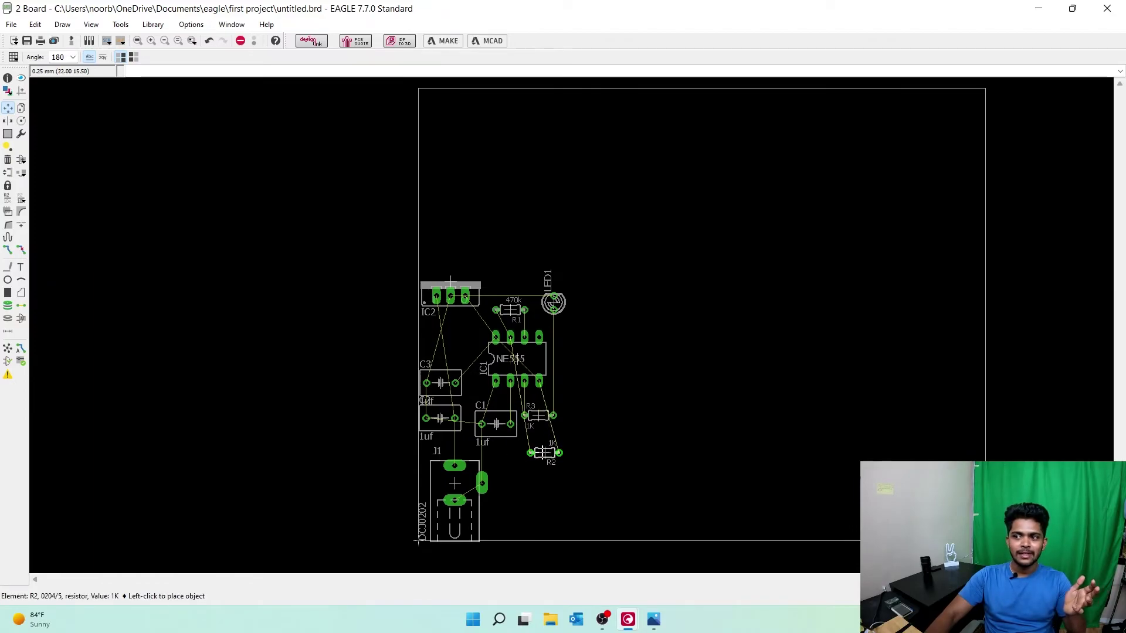
{"action": "left_click", "coordinate": [540, 450]}
Nudge C1 slightly right and settle R2 just below R3
{"action": "left_click", "coordinate": [482, 421]}
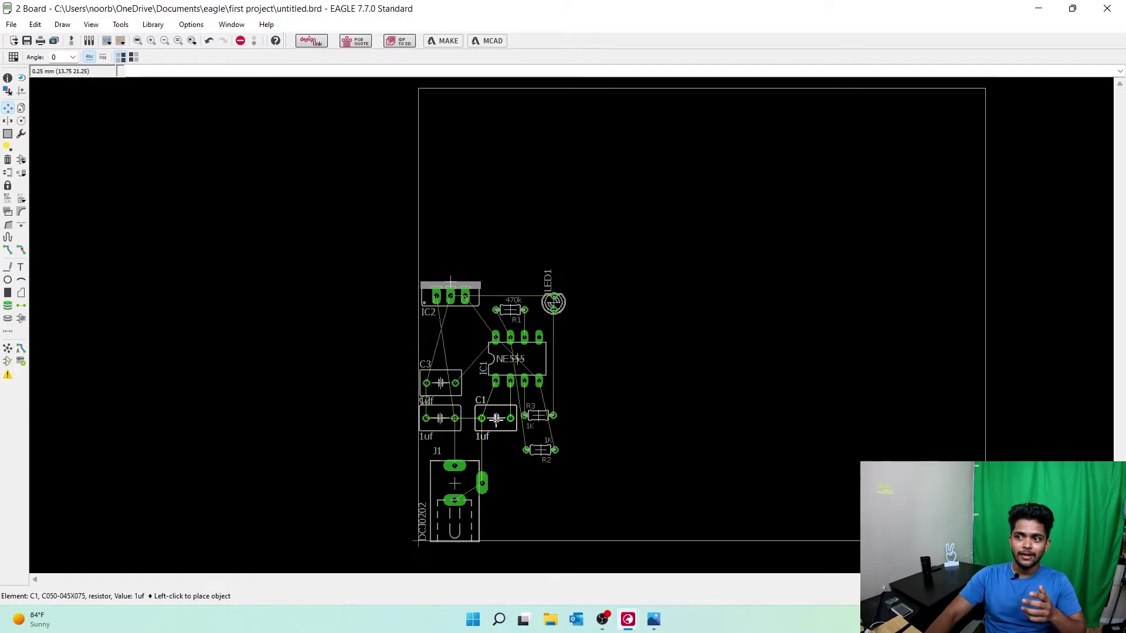
{"action": "left_click", "coordinate": [496, 418]}
{"action": "left_click", "coordinate": [539, 450]}
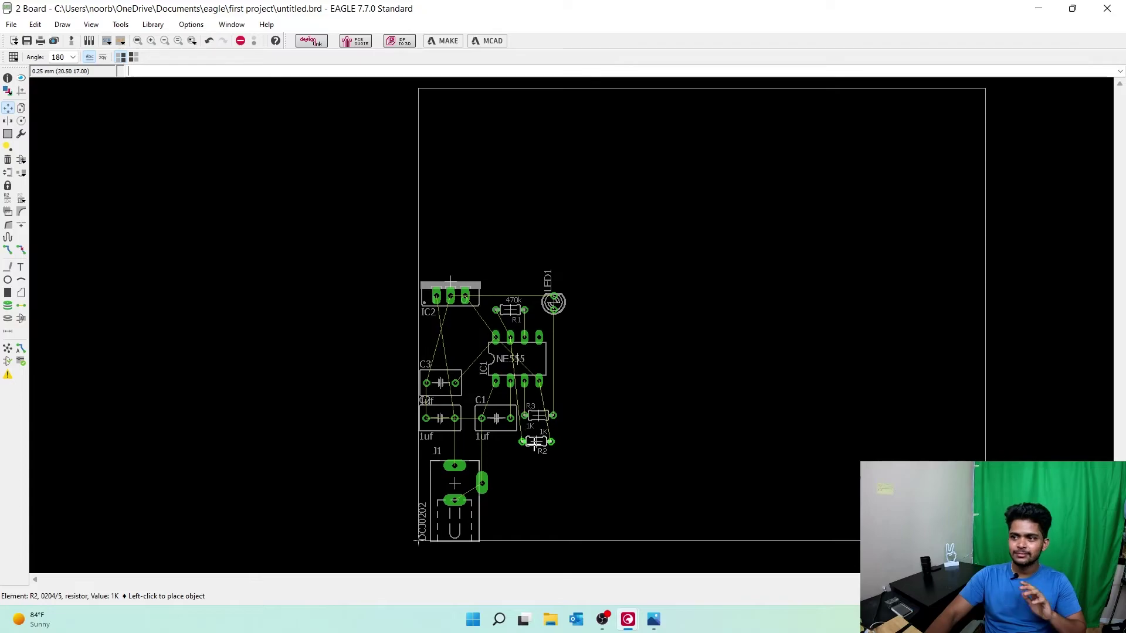
{"action": "left_click", "coordinate": [534, 444]}
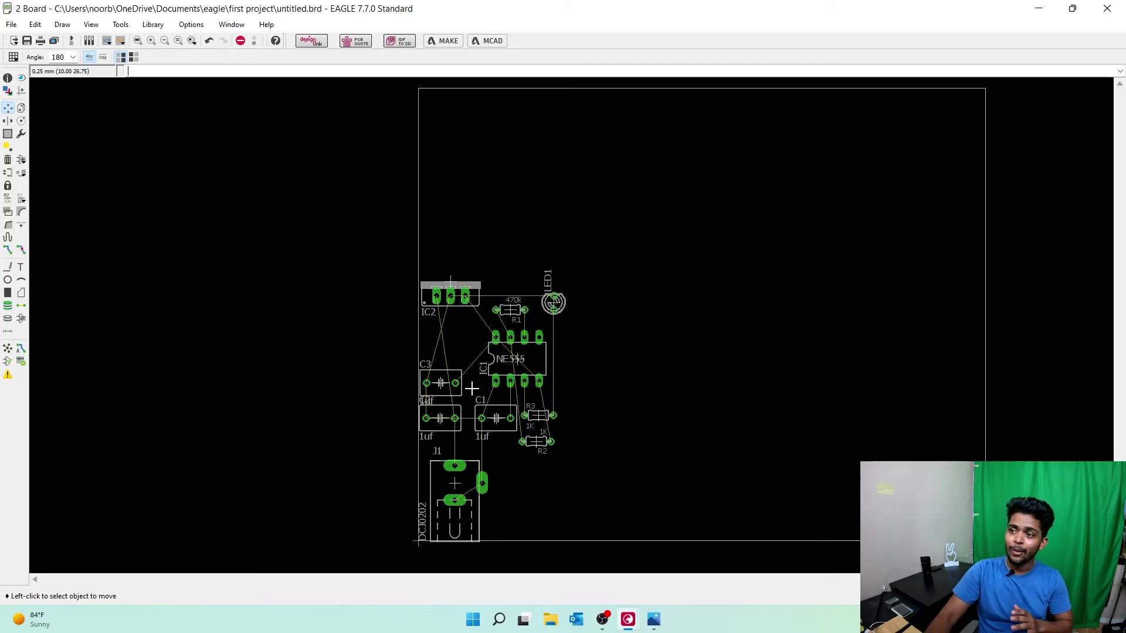
Run Ratsnest again to reoptimize the airwires, leaving 19 airwires
{"action": "left_click", "coordinate": [8, 348]}
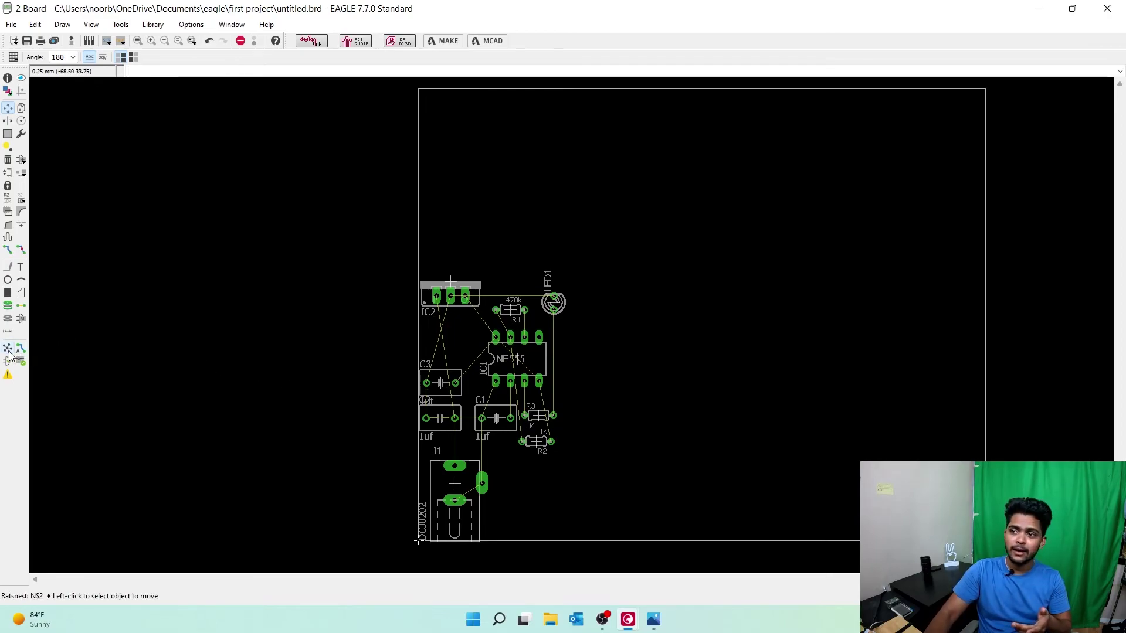